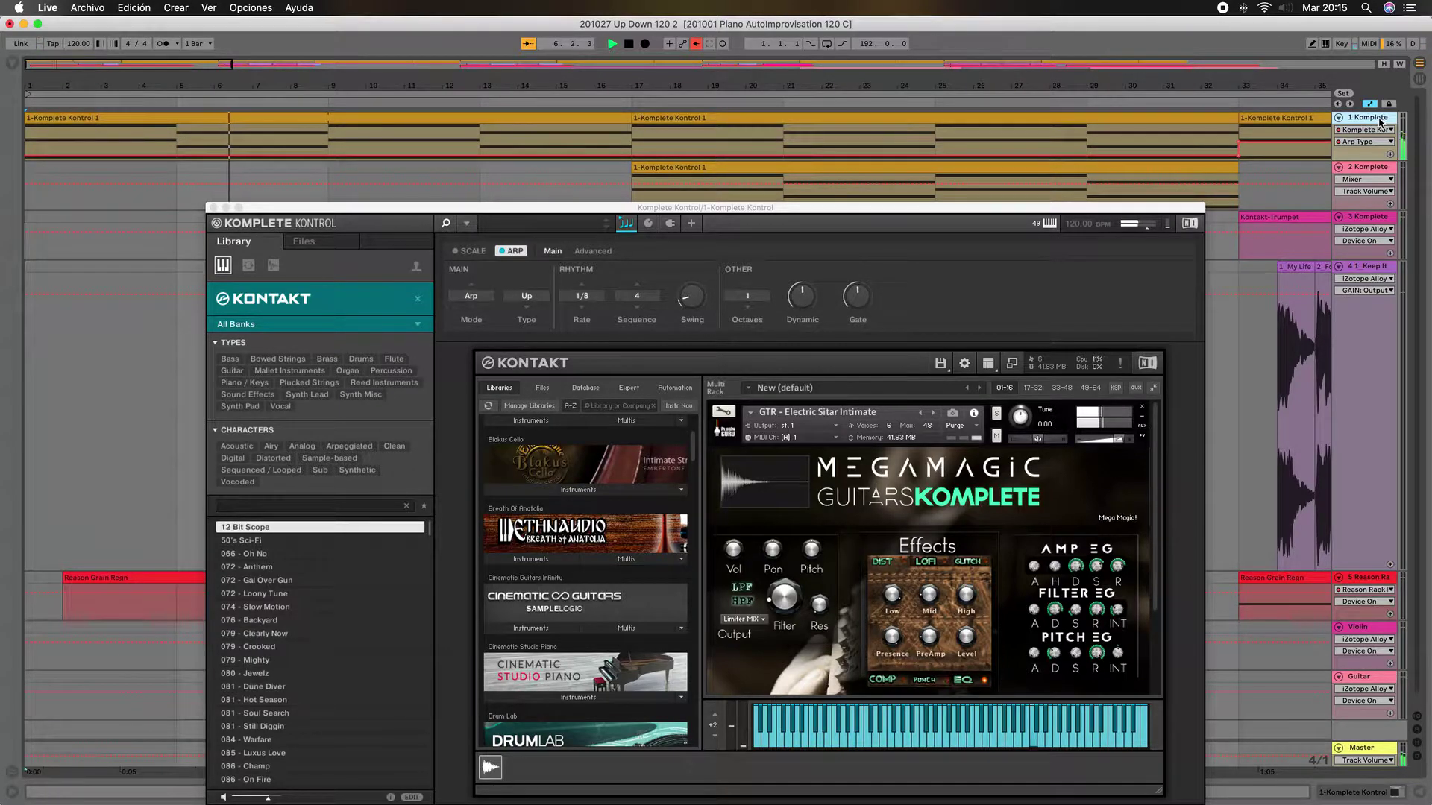
Step: During playback, inspect the plugins on the vocal track, the second Komplete track and the Reason Grain track
click(1370, 354)
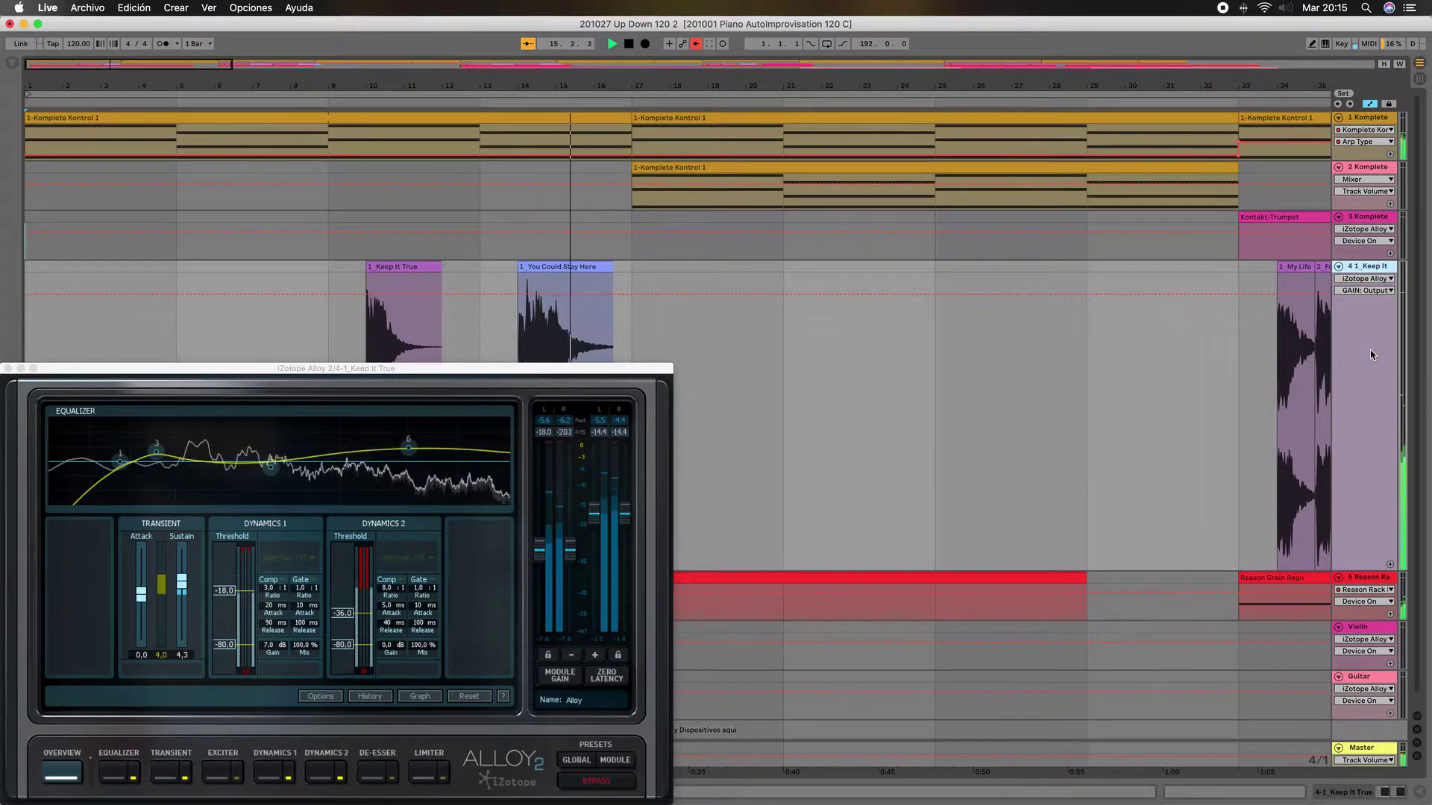
click(1371, 171)
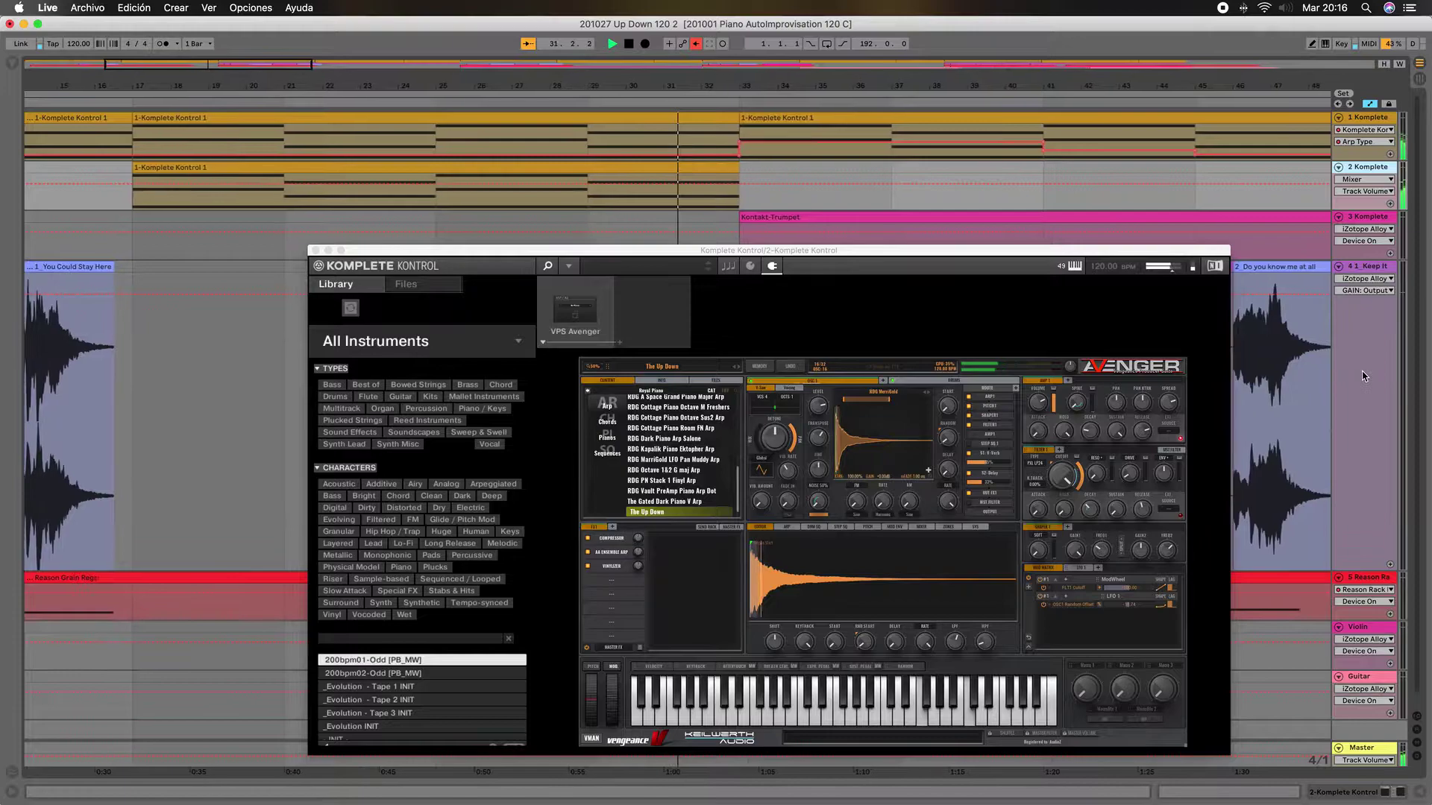
click(1371, 579)
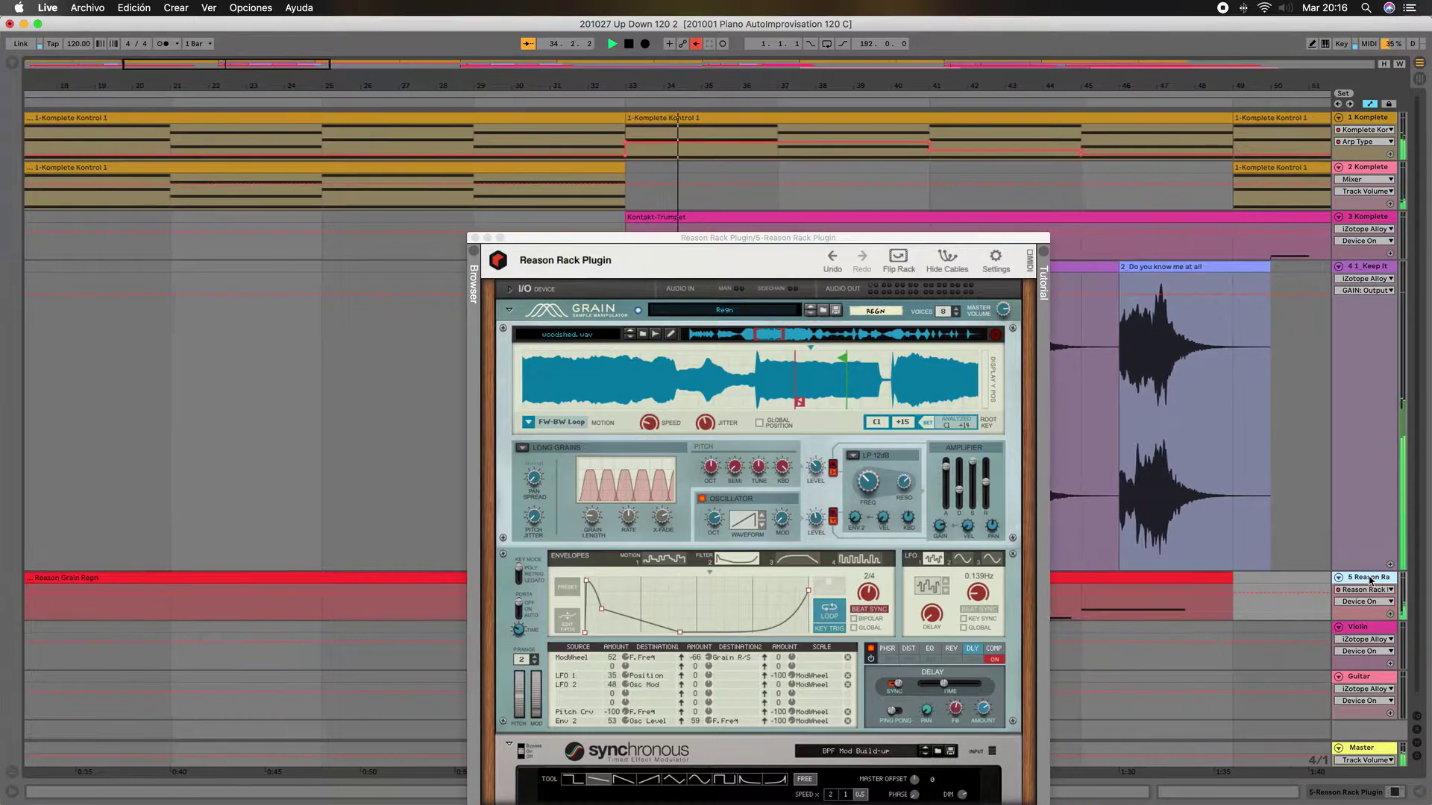
click(1327, 373)
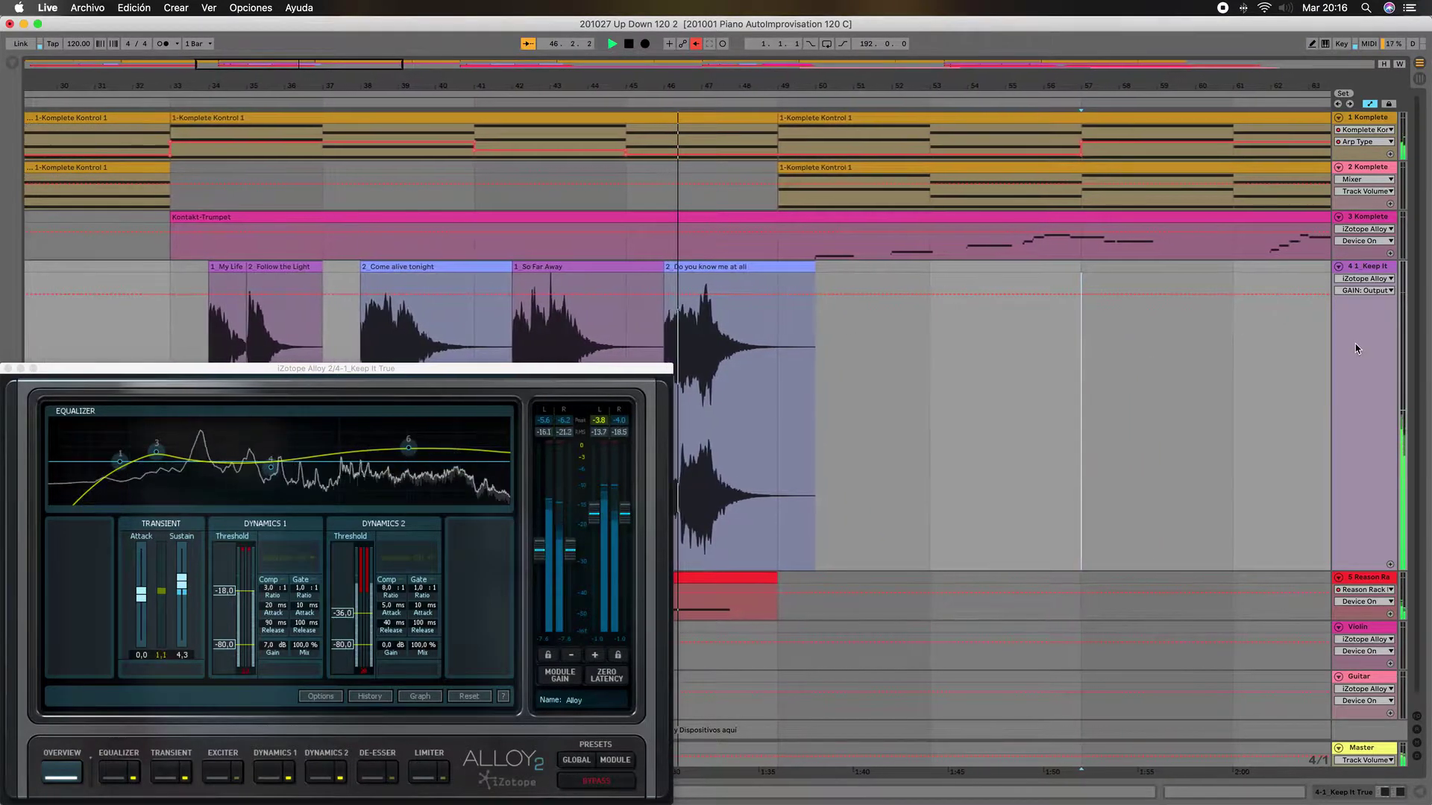
Step: Show the trumpet track's Komplete Kontrol plugin and move its window lower to uncover the trumpet clip
click(1368, 221)
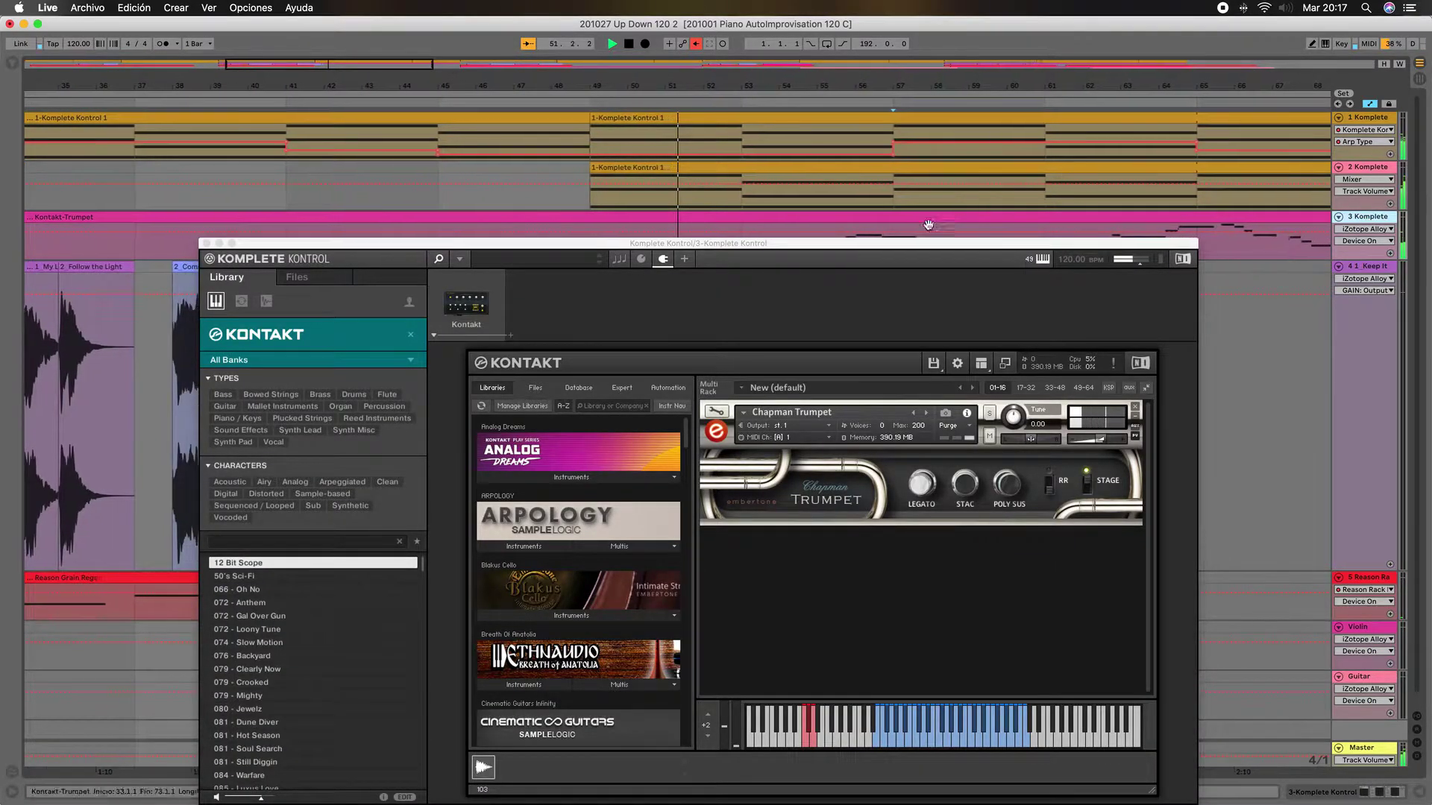
drag(881, 248, 880, 301)
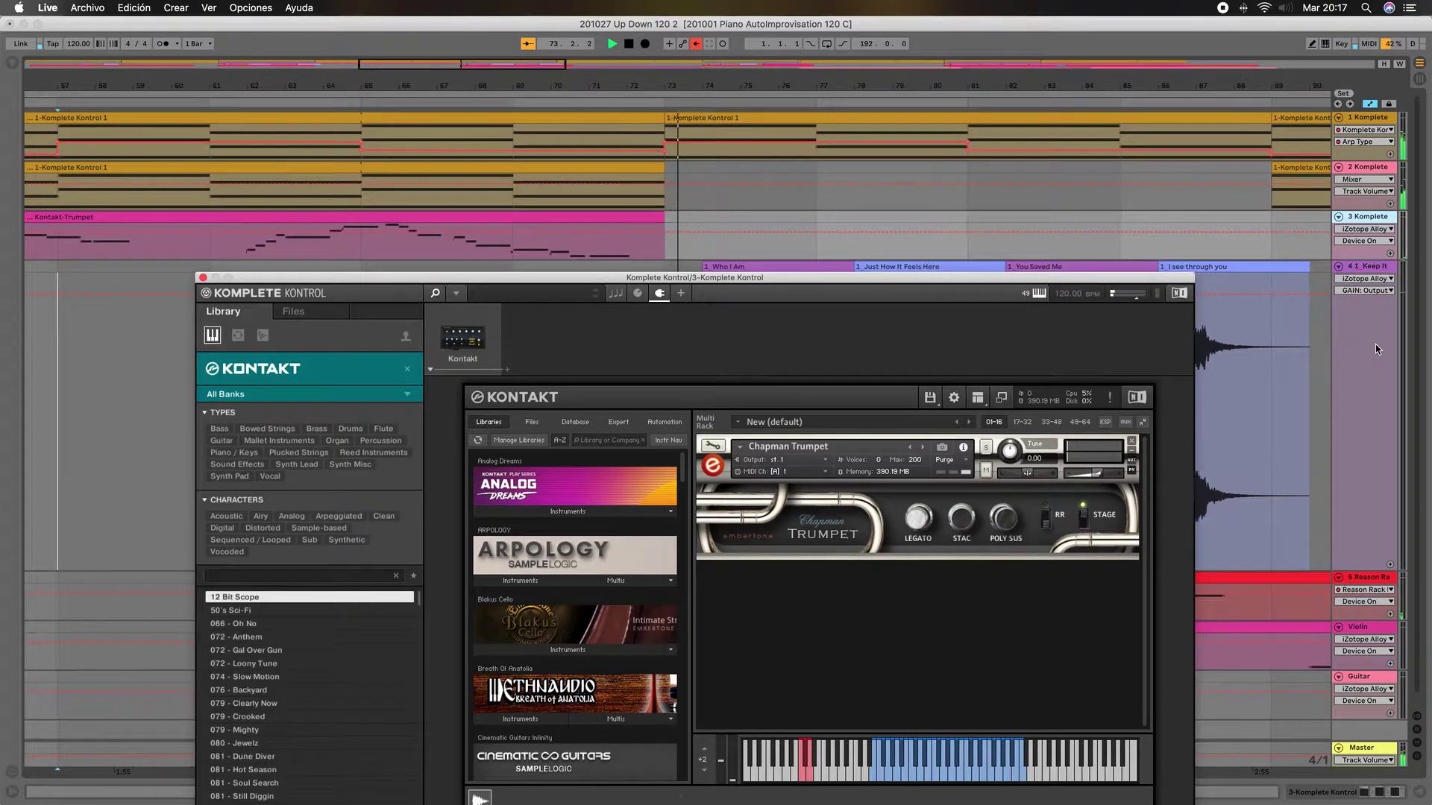
Step: Examine the vocal track's iZotope Alloy 2 and the Reason Rack Grain device alternately while the vocal phrases play
click(1376, 348)
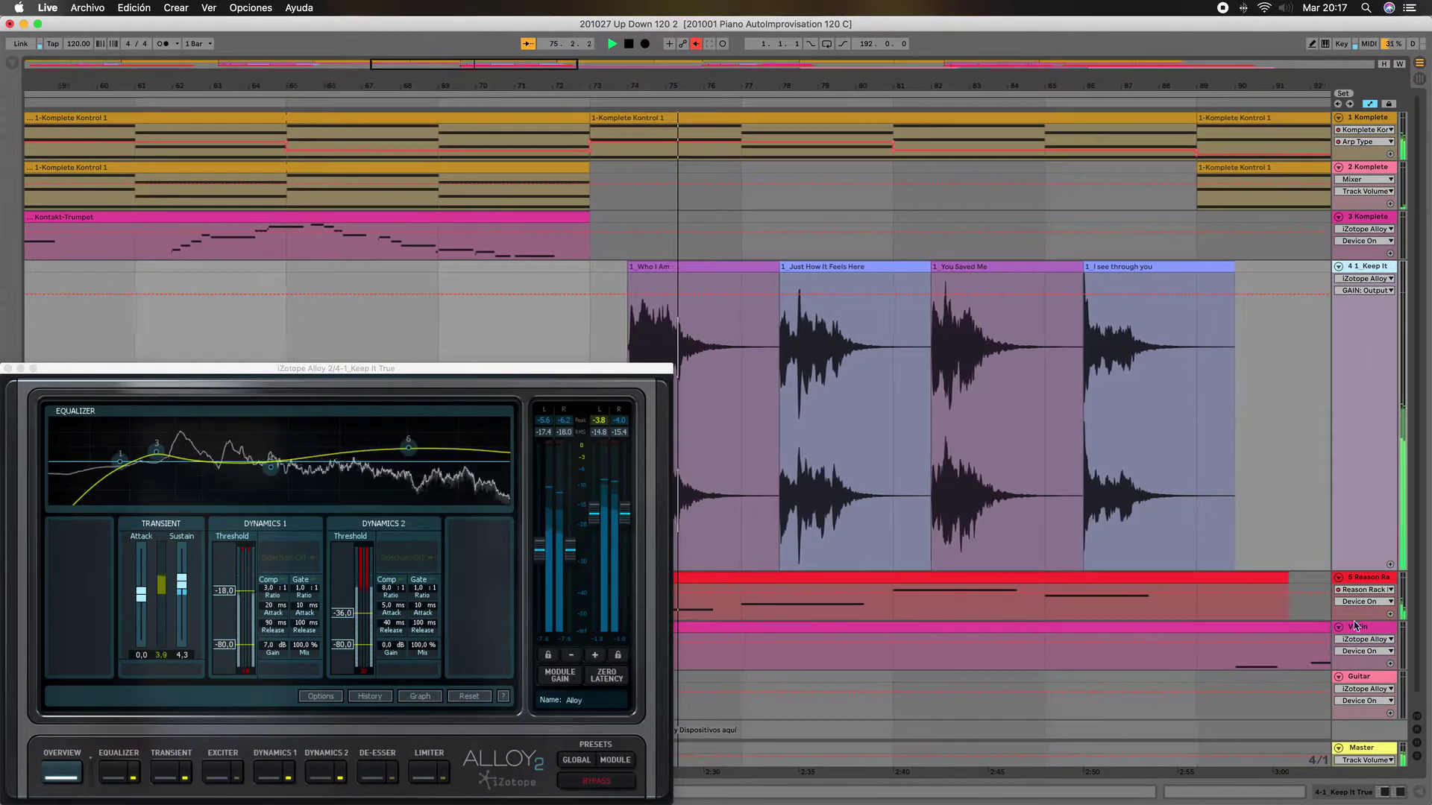
click(1358, 597)
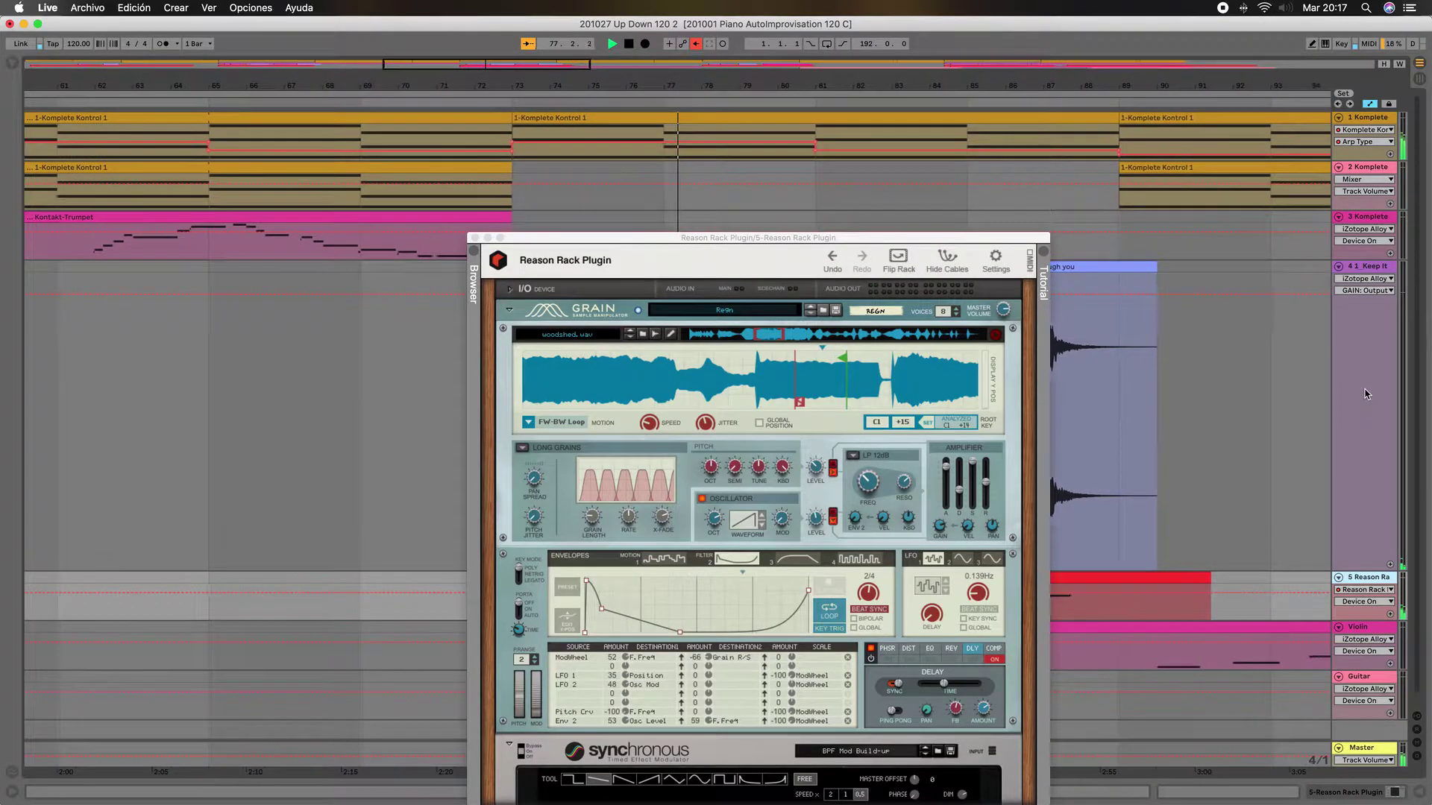
click(1366, 394)
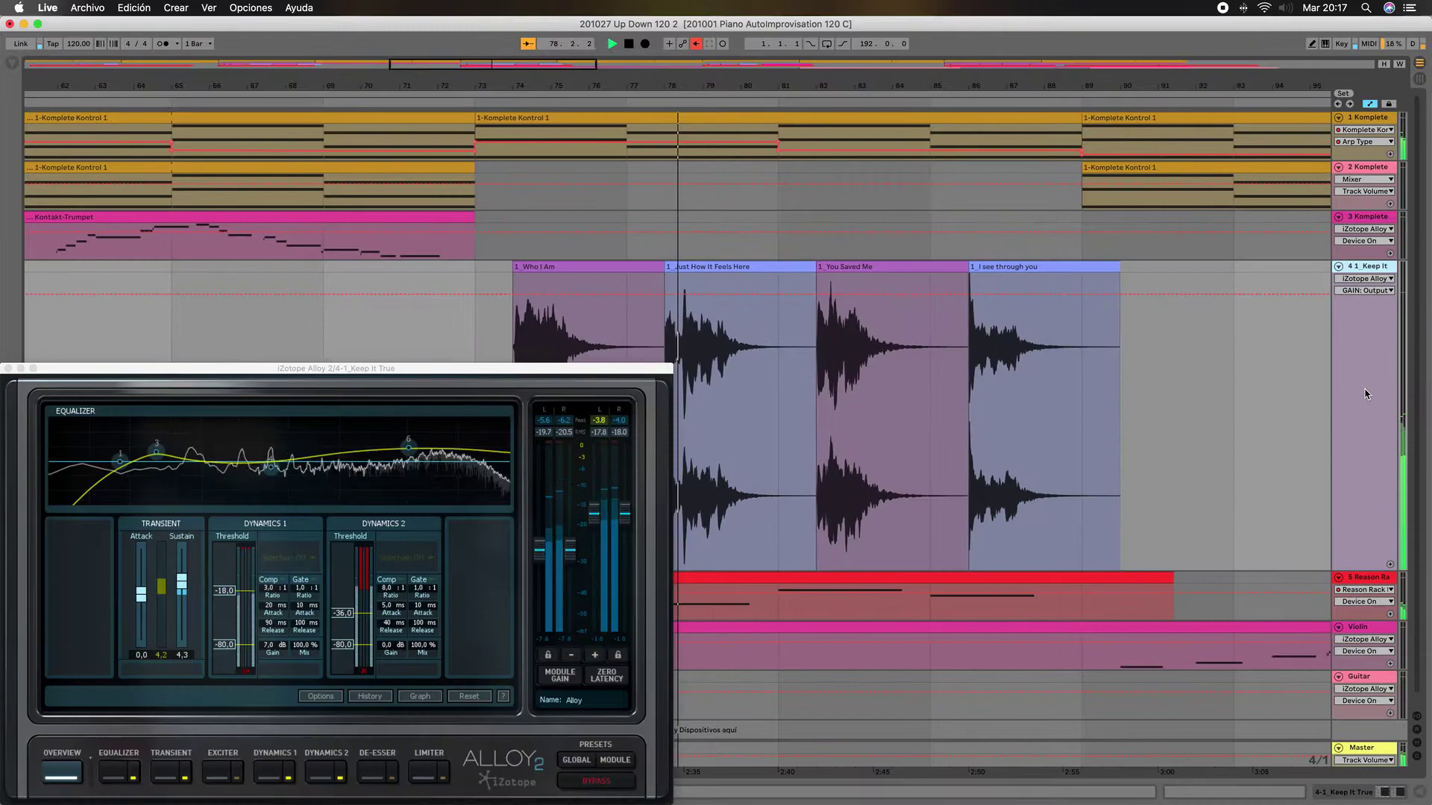
click(1361, 580)
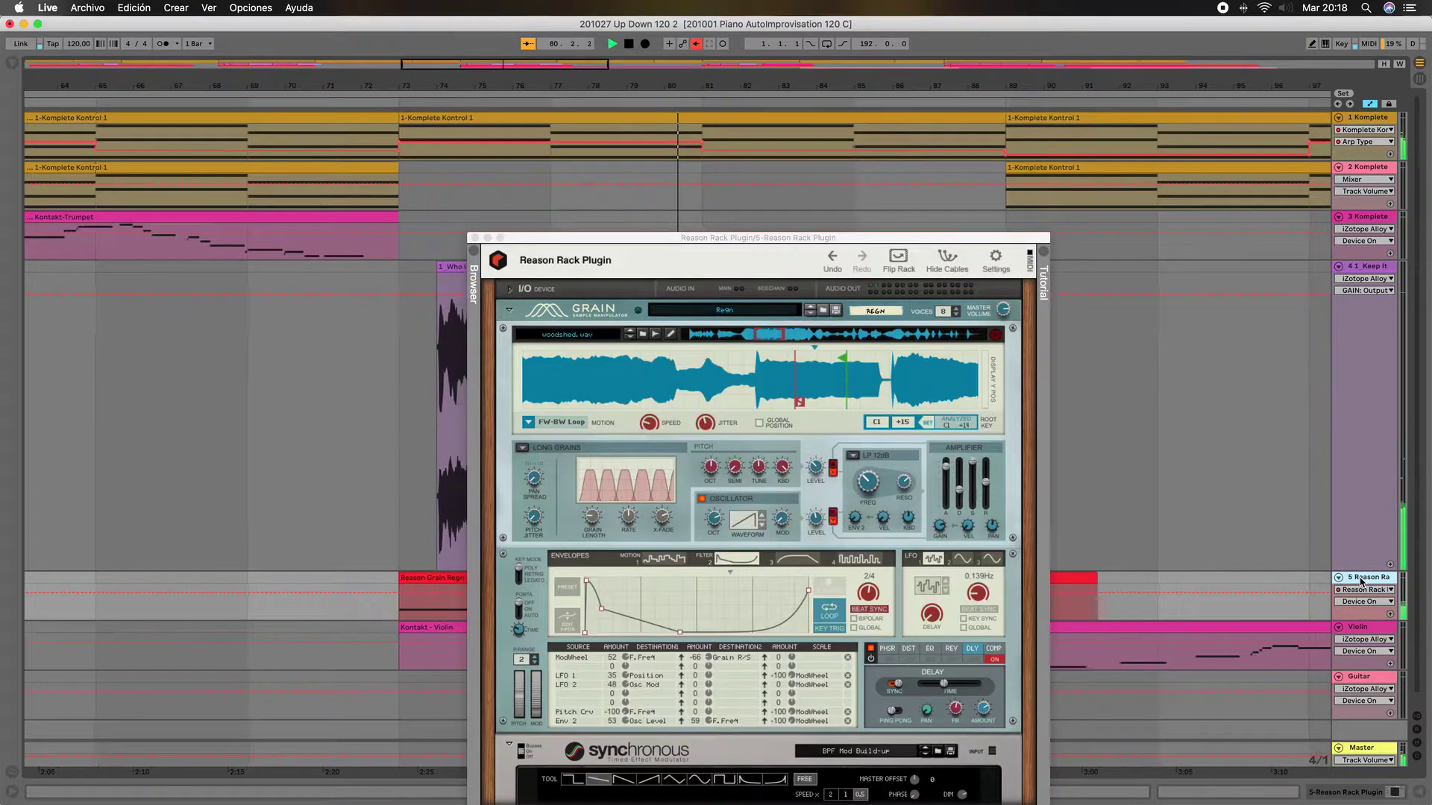
click(1358, 431)
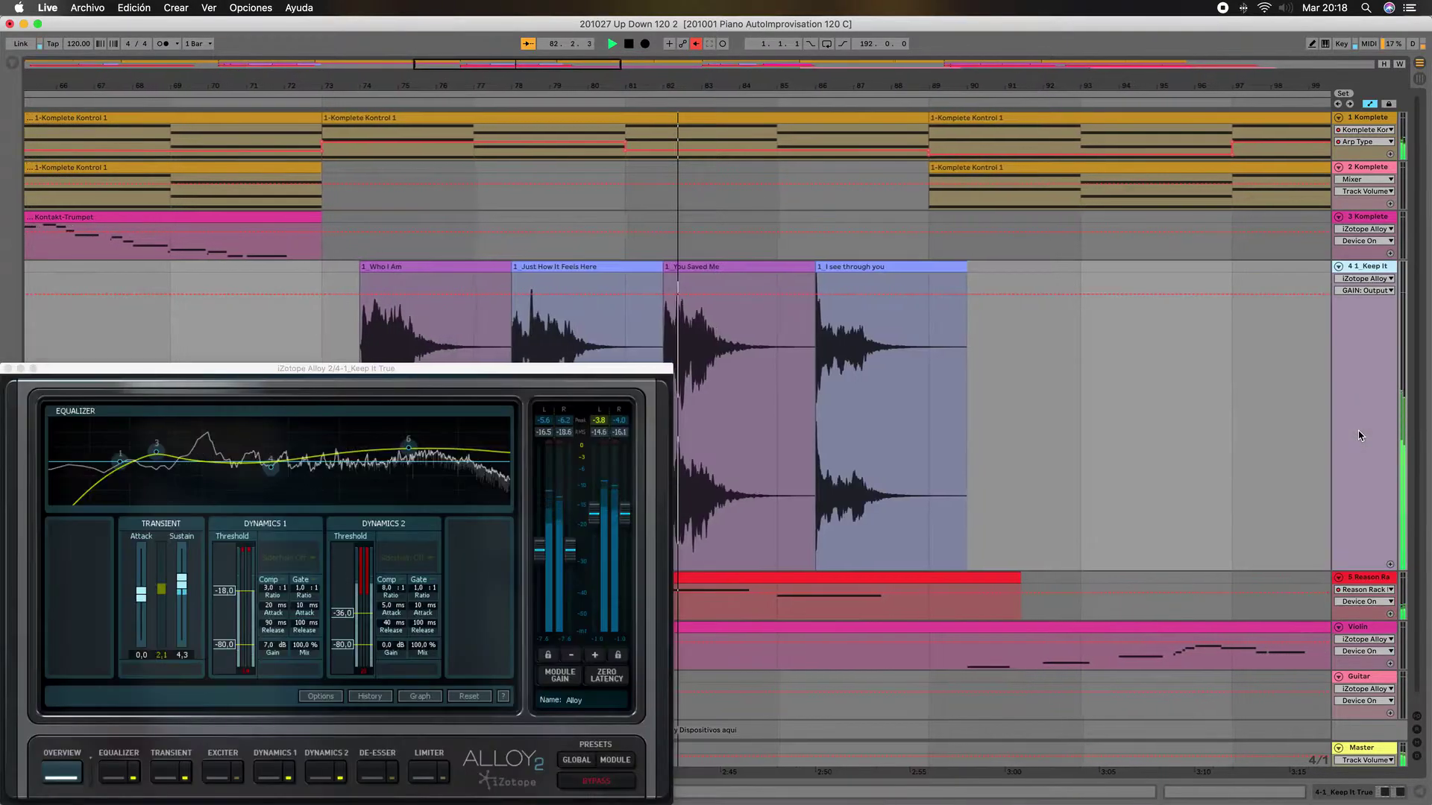
click(1357, 581)
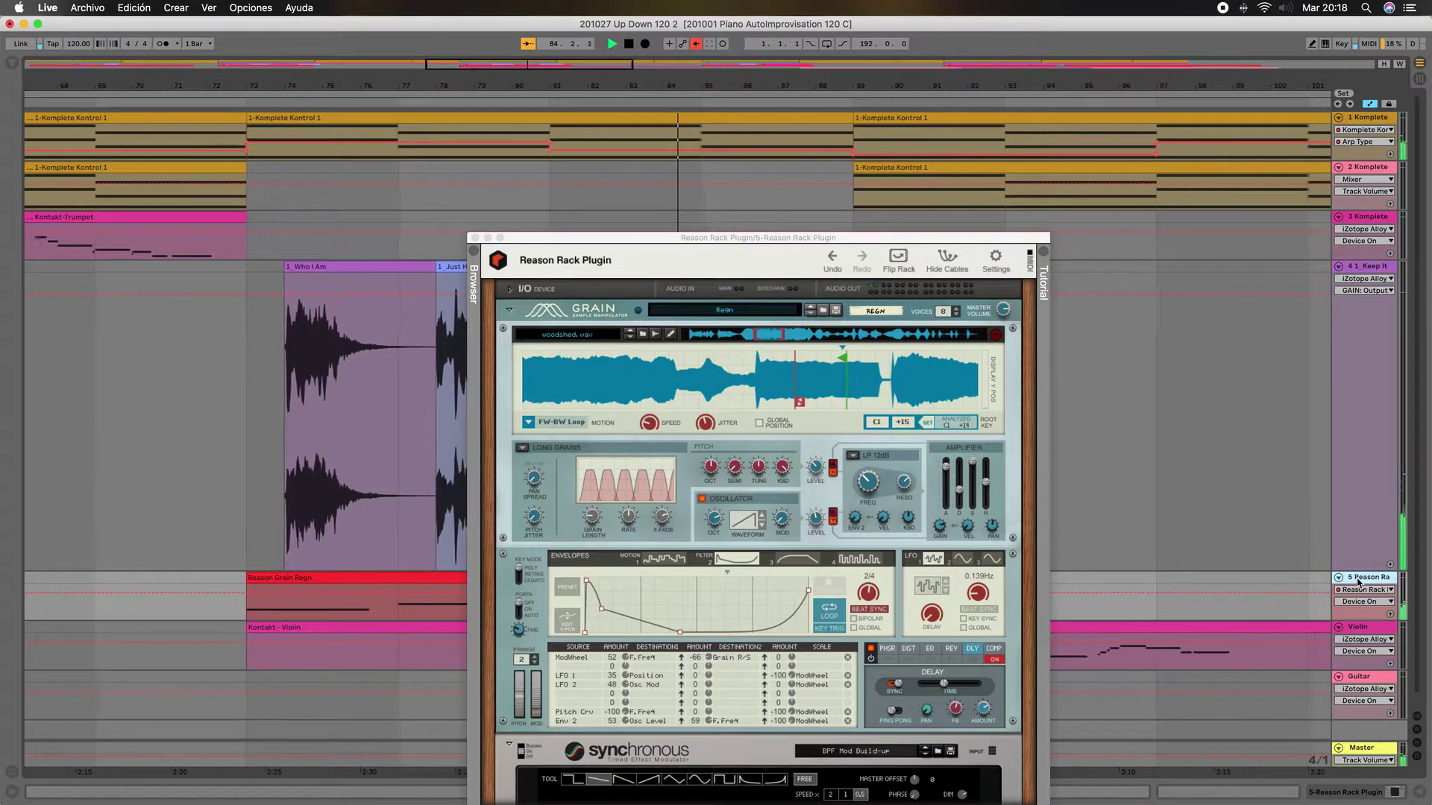
click(1352, 486)
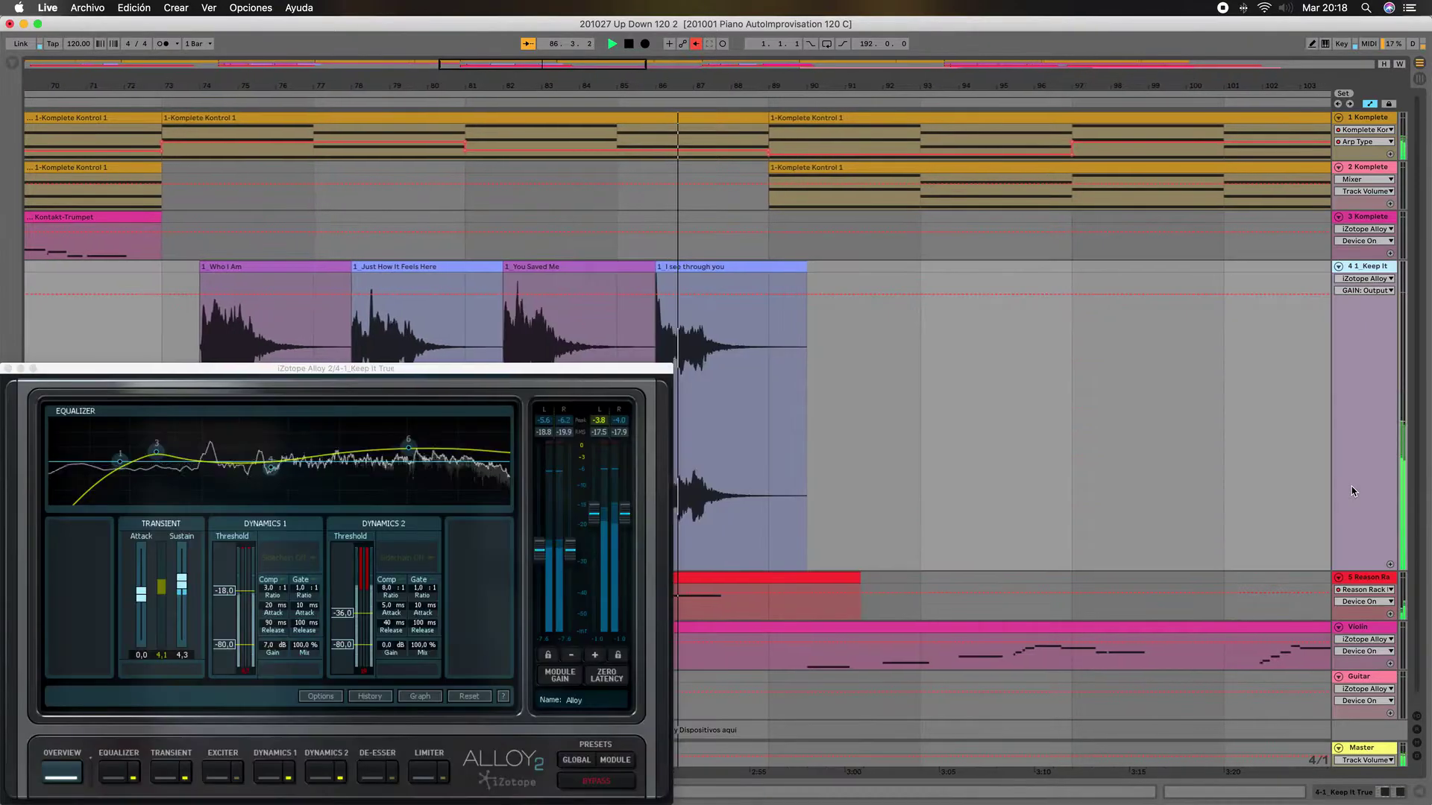
Step: Inspect the Violin track's Kontakt instrument, and compare the Reason Rack with the vocal track's Alloy 2 during playback
click(1361, 628)
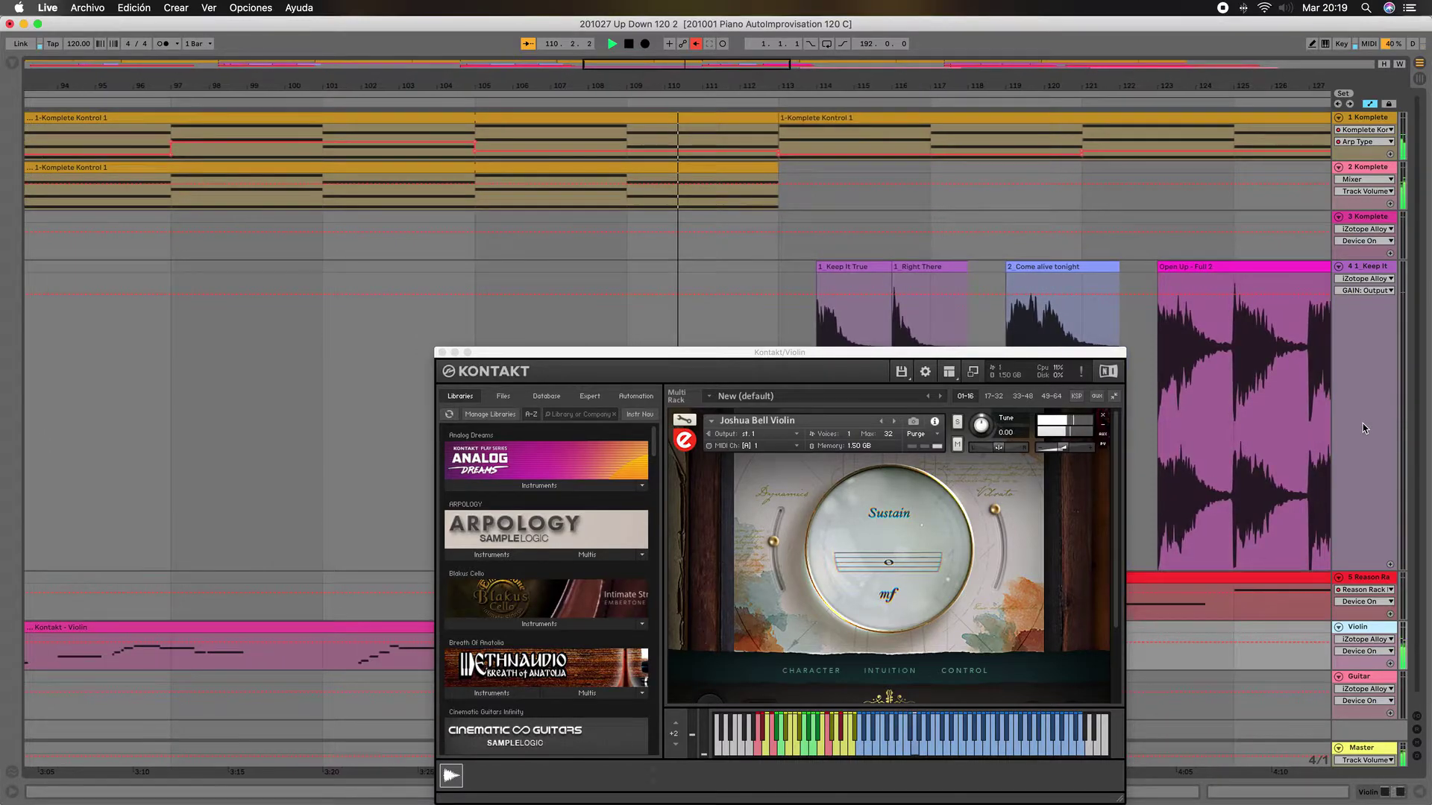
click(1368, 580)
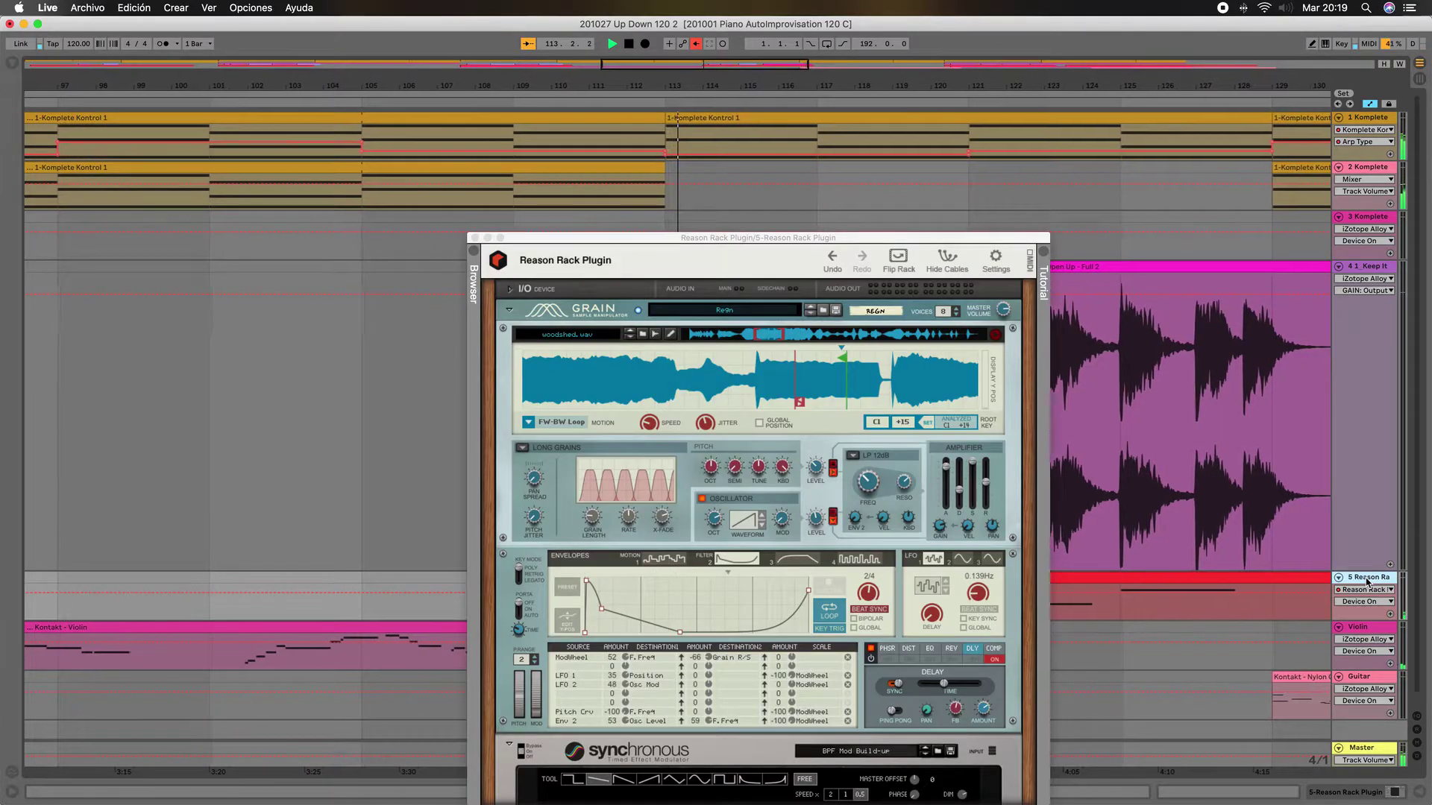
click(1354, 465)
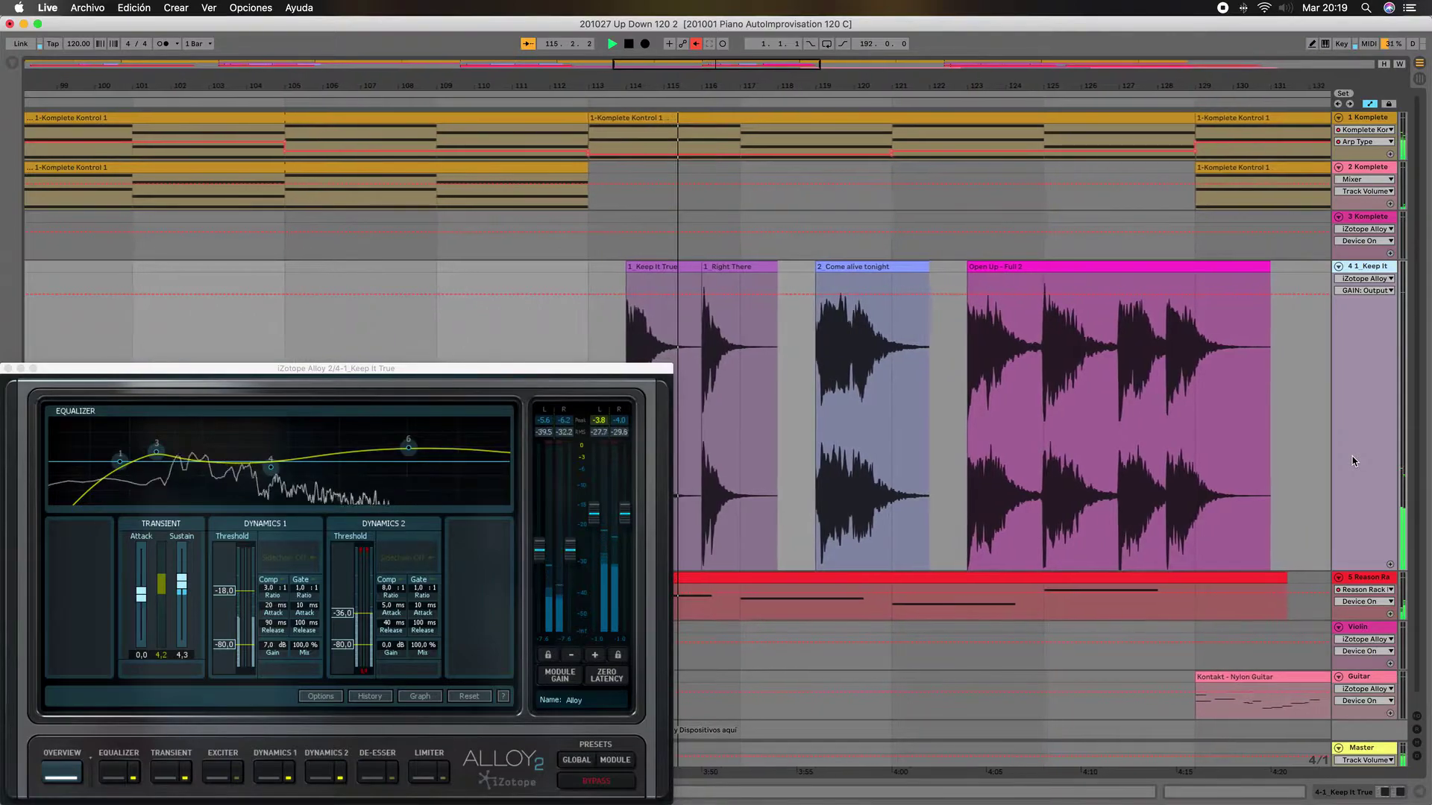
click(1360, 582)
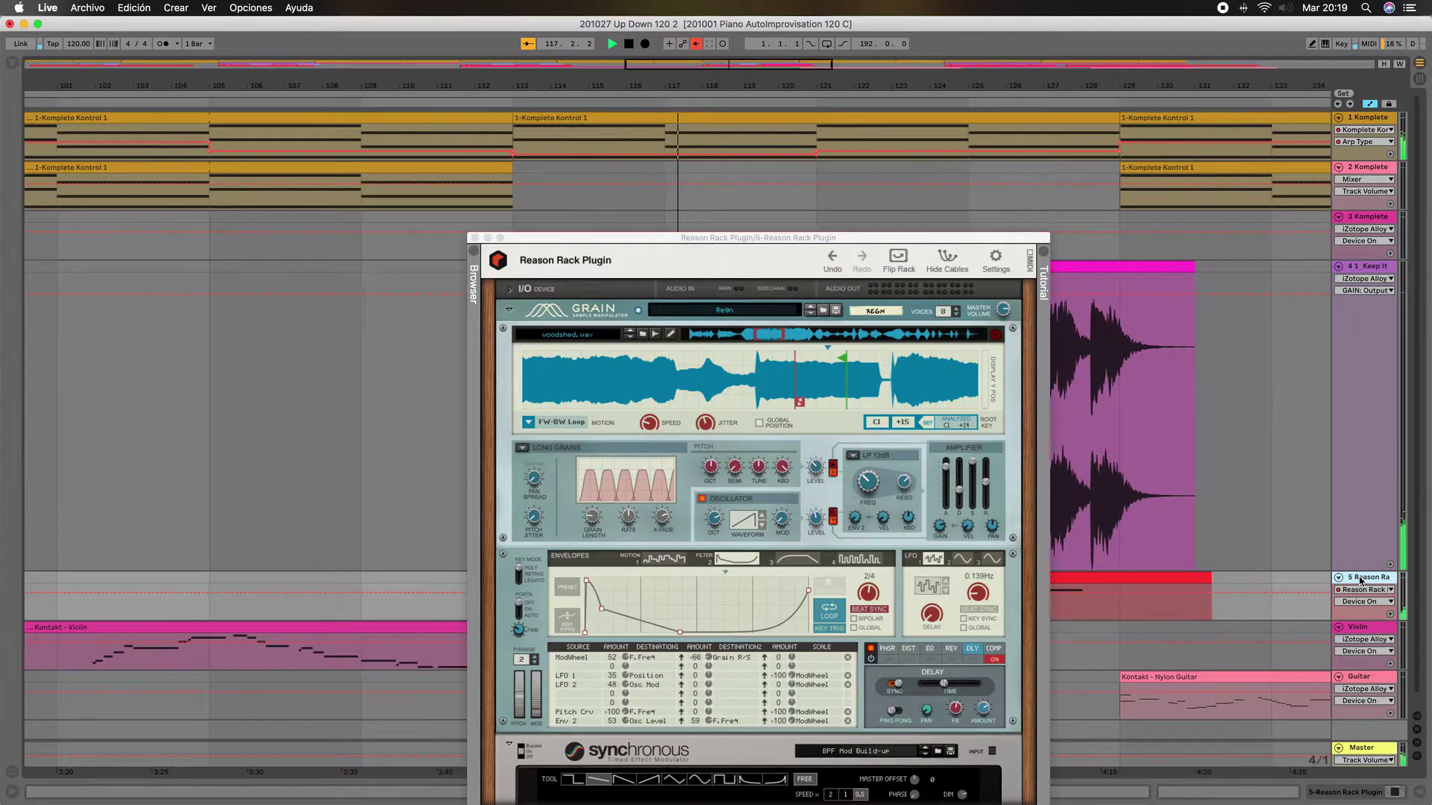
click(1360, 517)
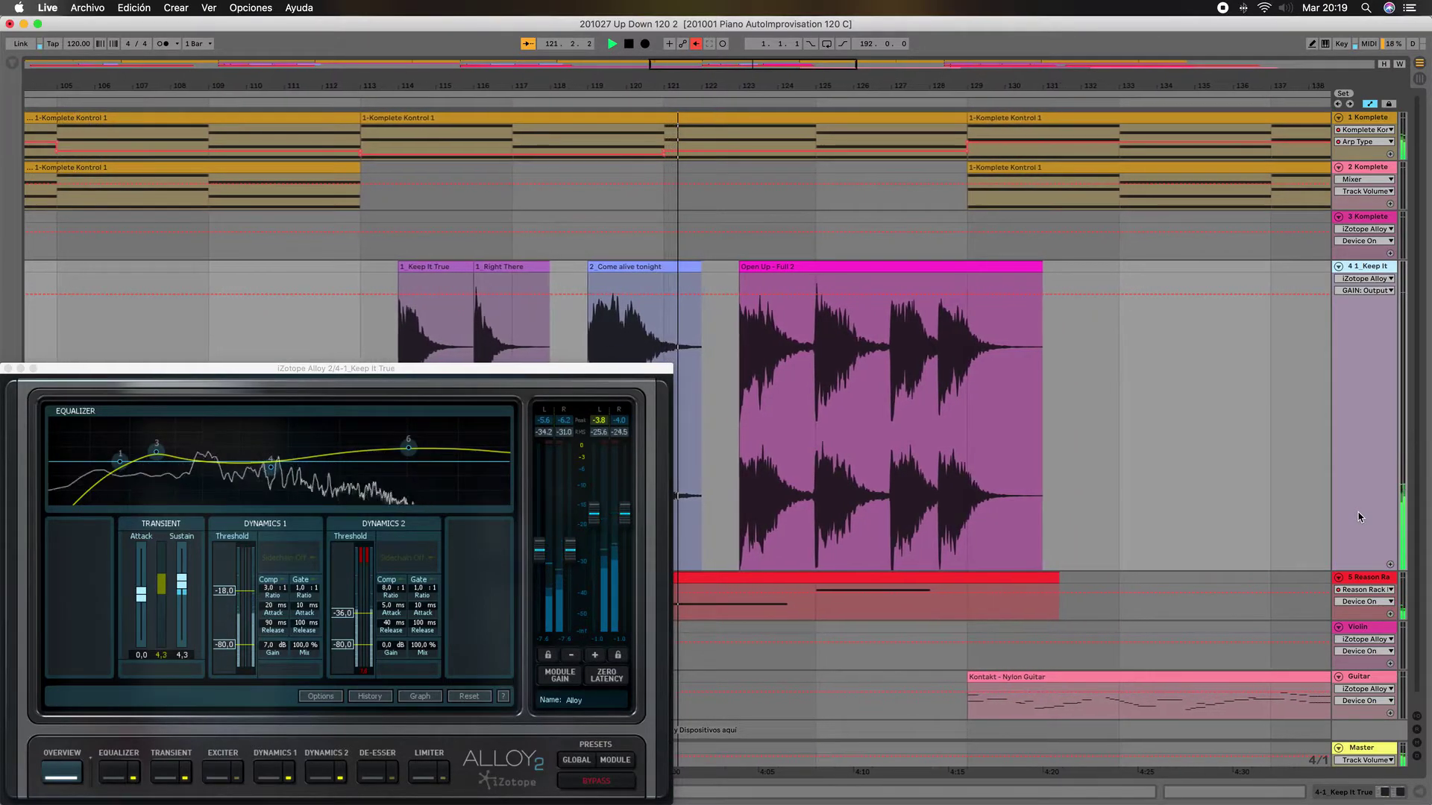
click(1366, 581)
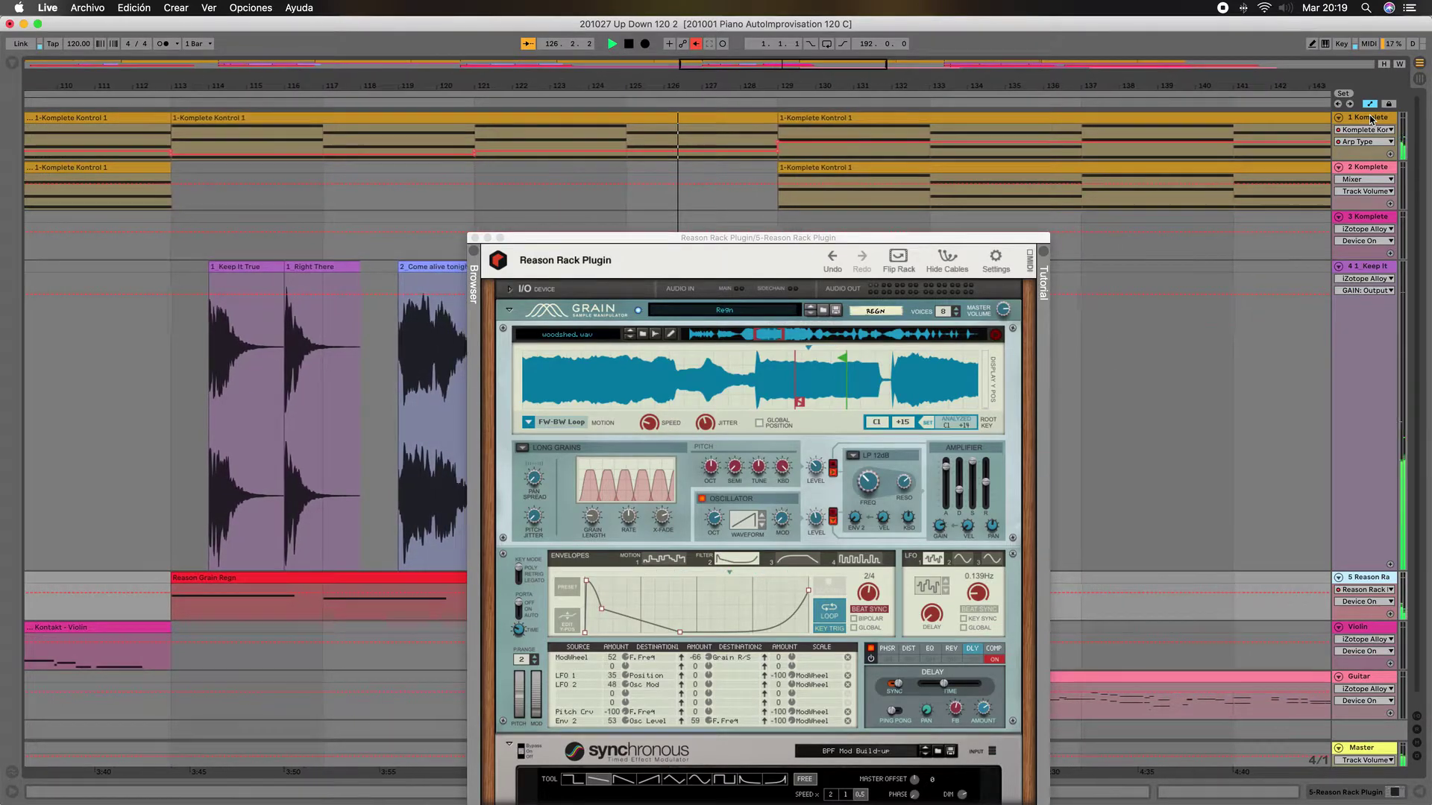
Step: Examine the first Komplete track's arpeggiator and the Guitar track's Renaxxance instrument, alternating with the vocal and Reason Grain plugins
click(1370, 119)
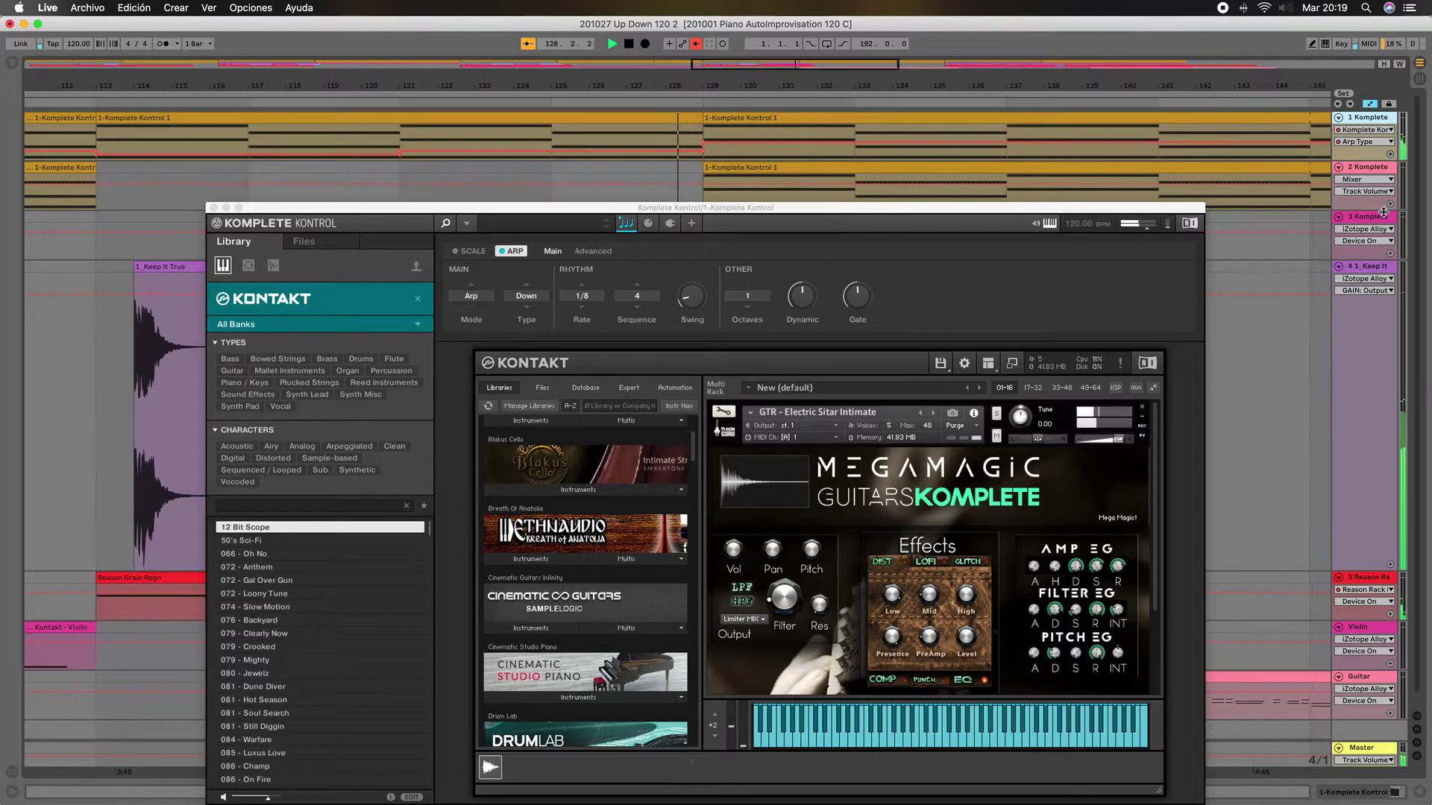
click(1358, 338)
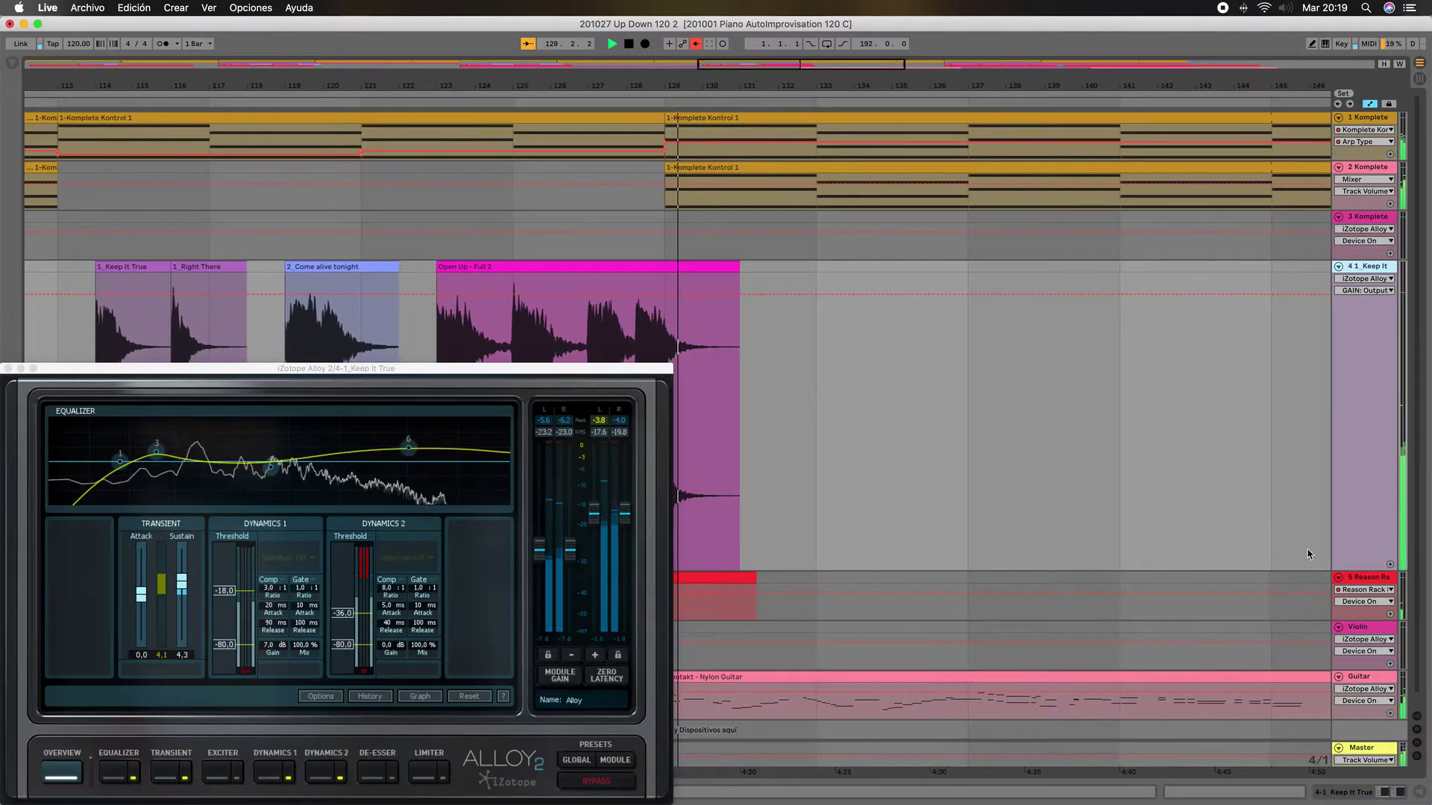
click(1359, 679)
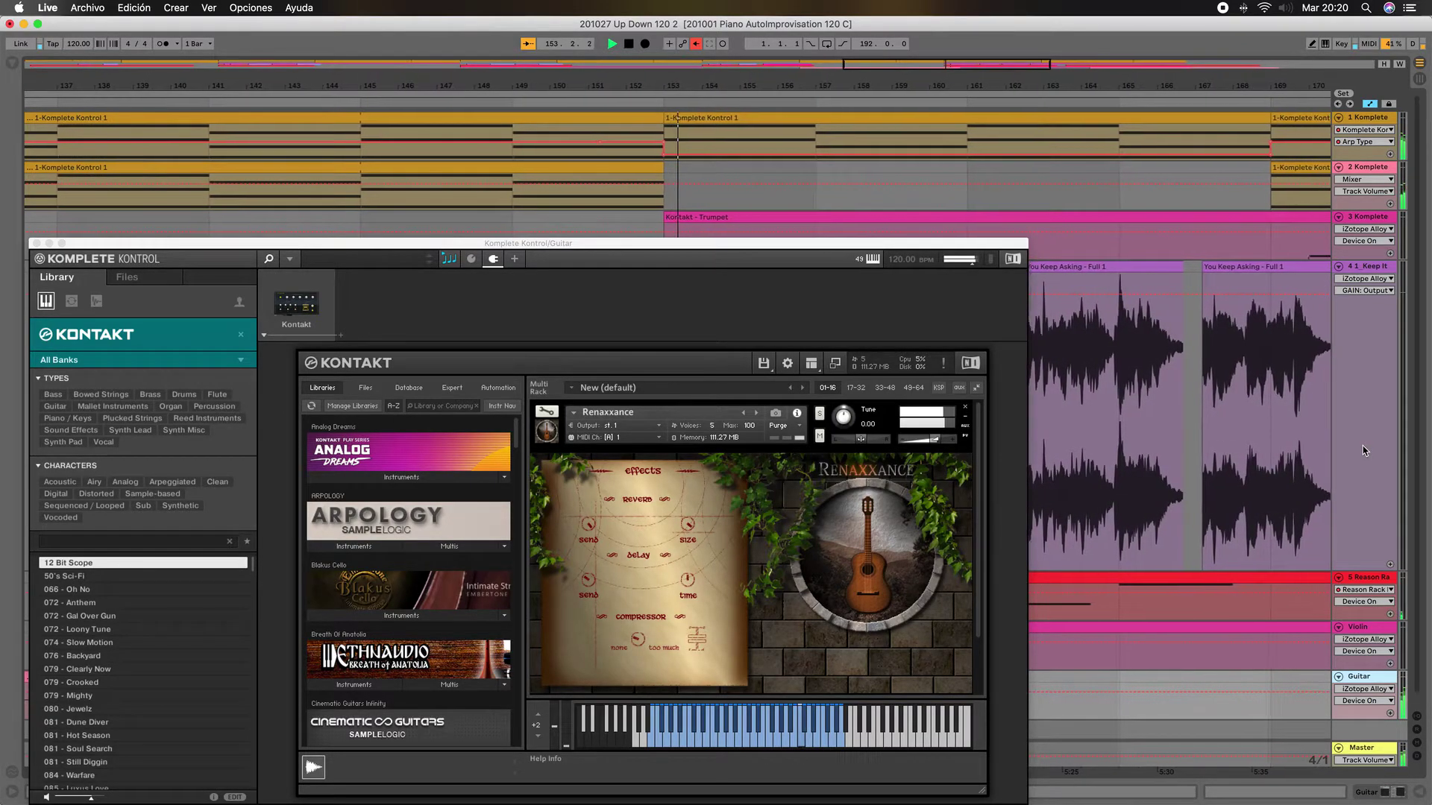
click(1364, 450)
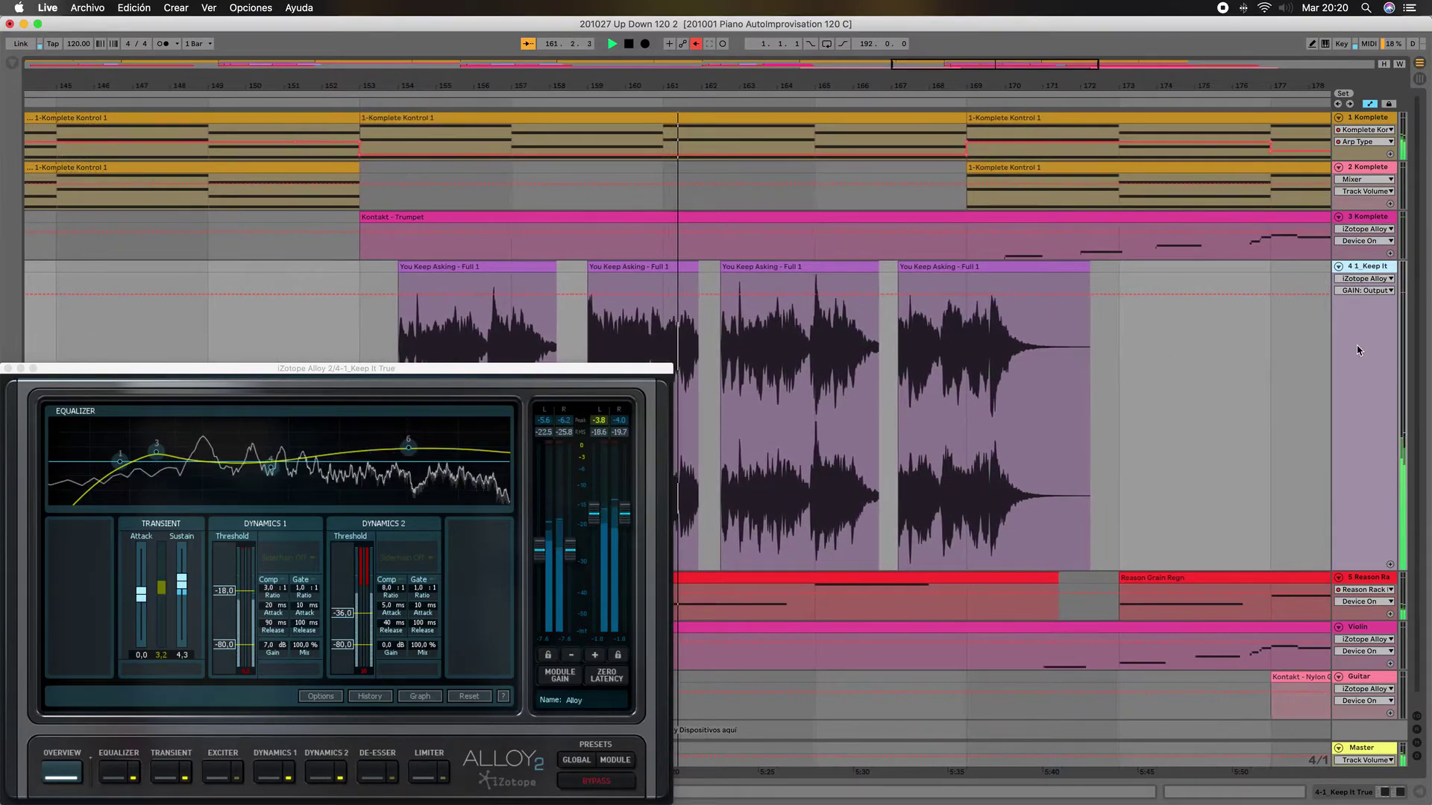
click(1365, 117)
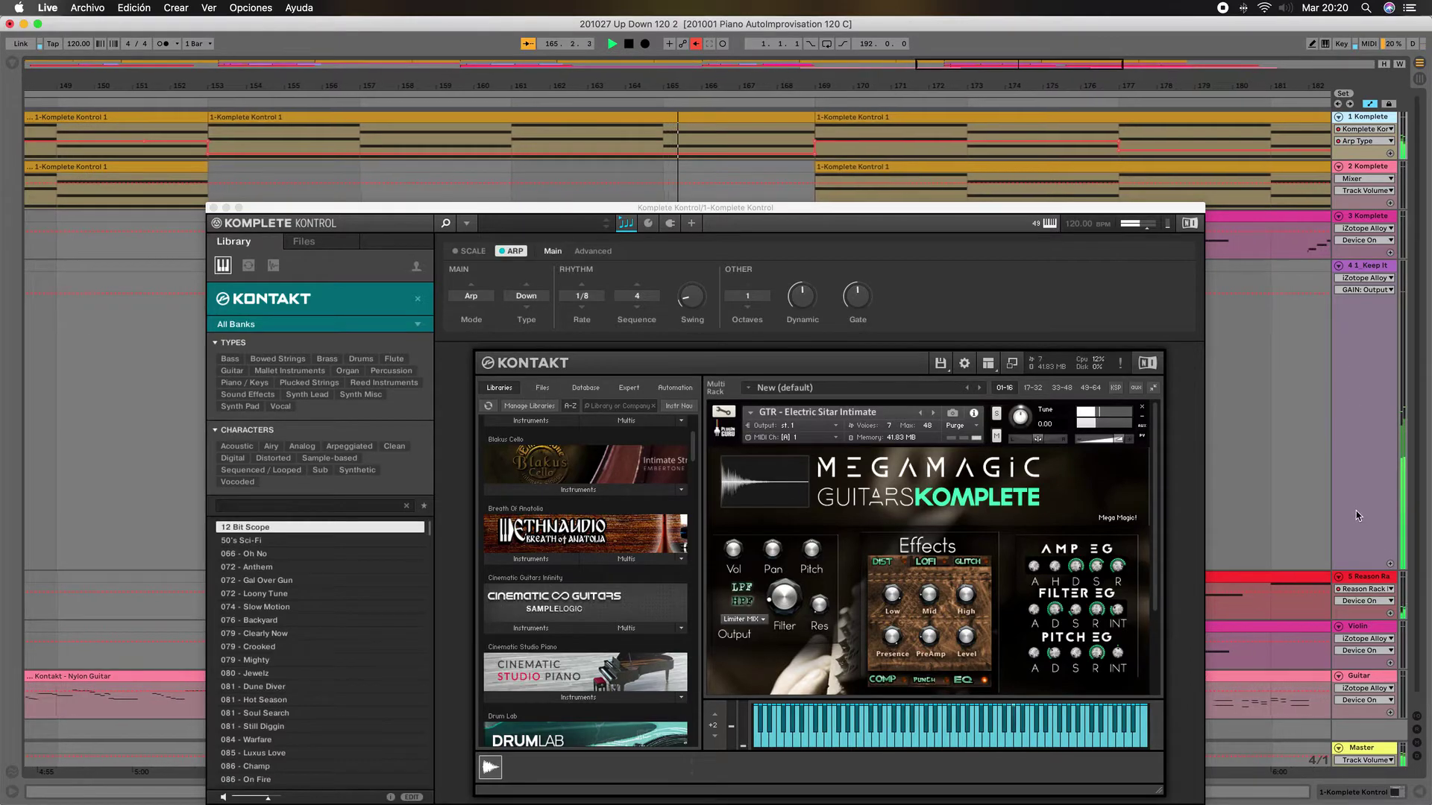
click(1365, 579)
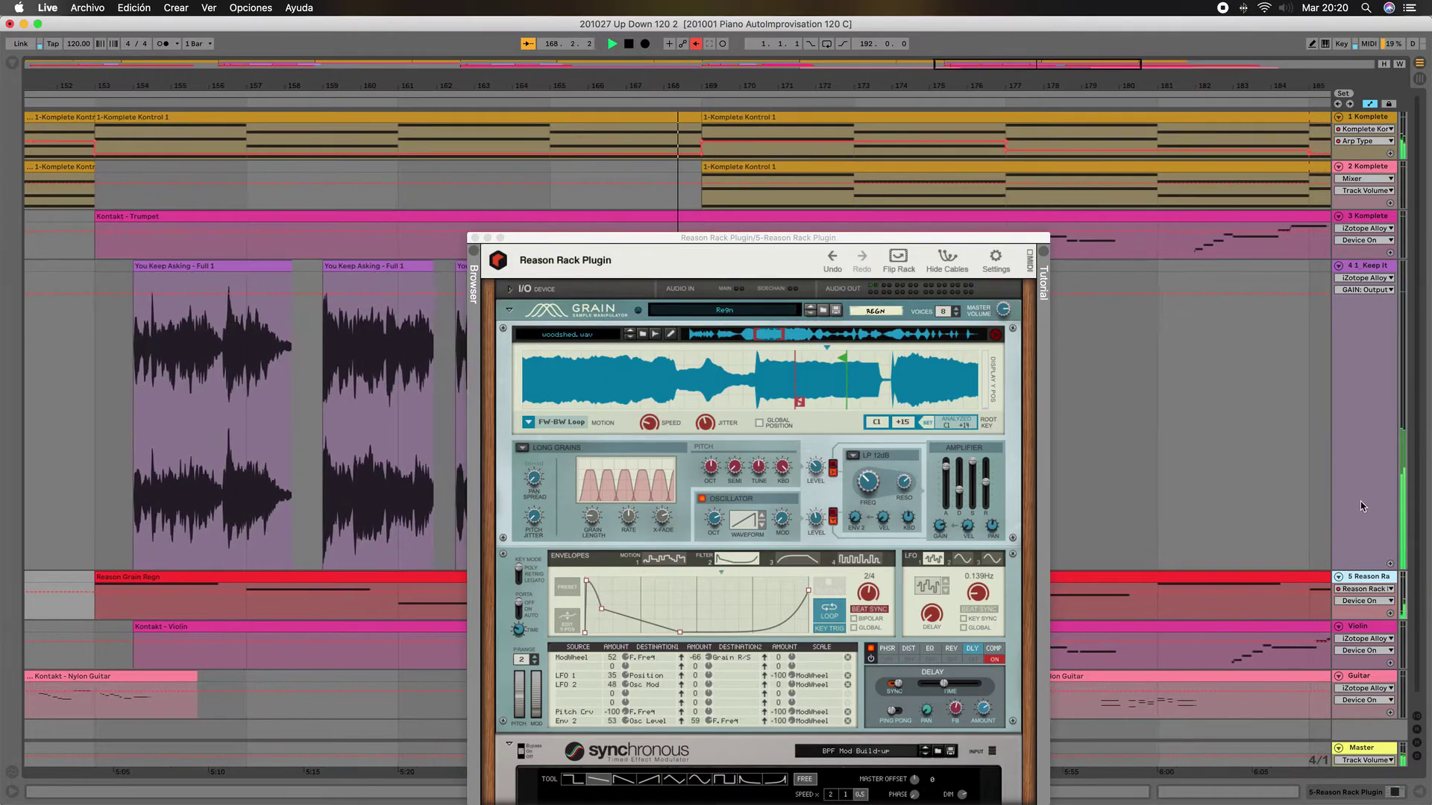
Step: Compare the second Komplete track's VPS Avenger with the trumpet and violin instruments while they play together
click(1362, 176)
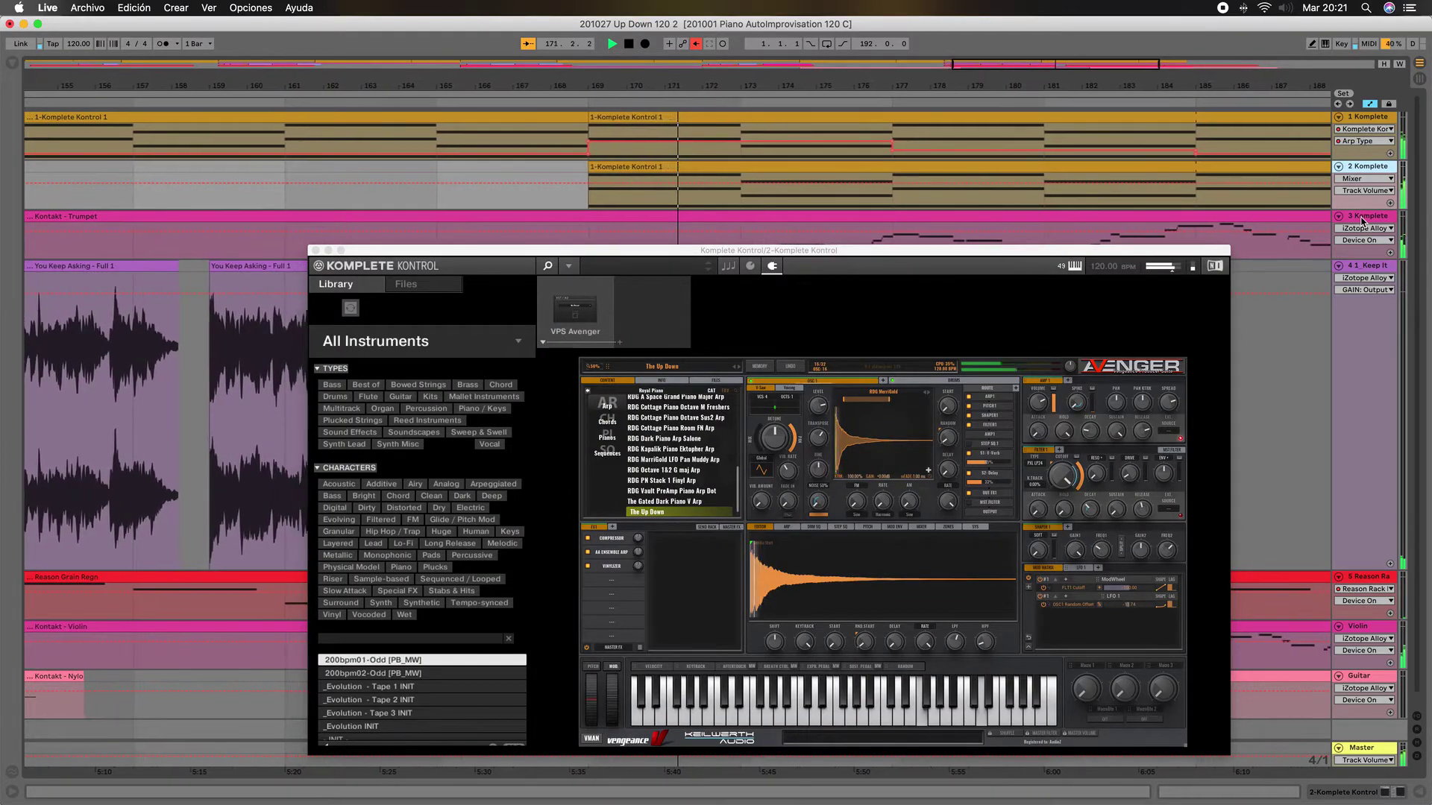
click(1362, 221)
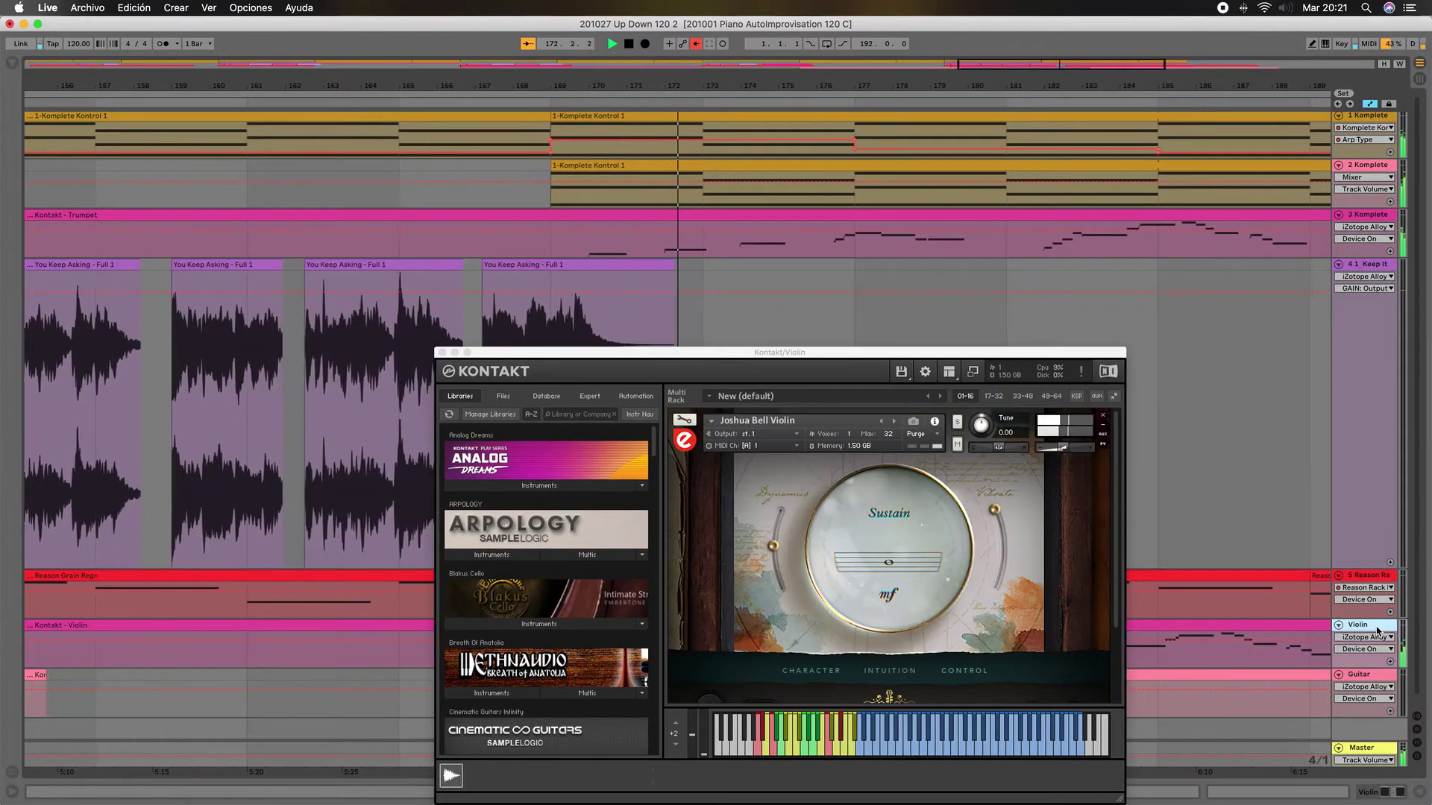
click(1377, 630)
click(1365, 170)
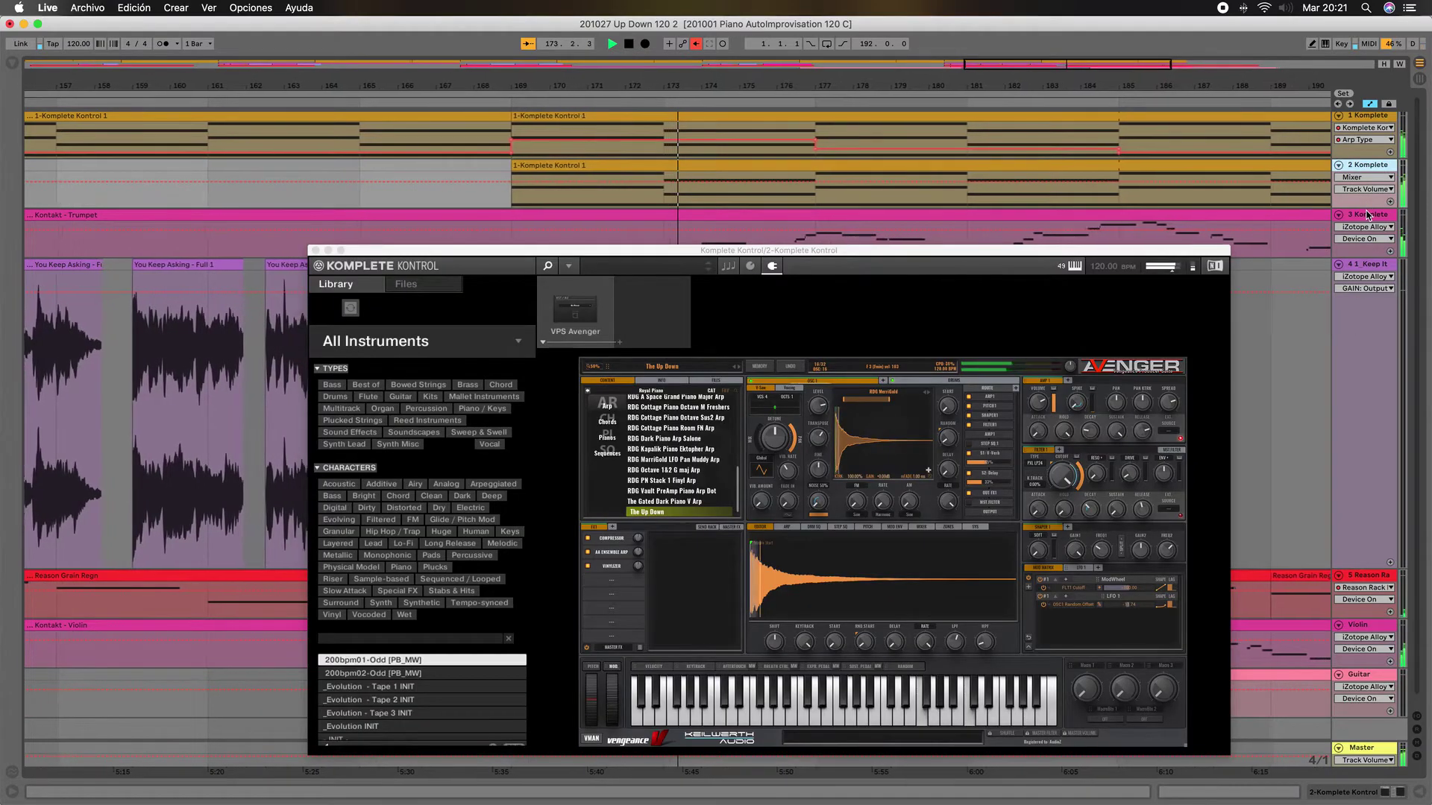
click(1375, 628)
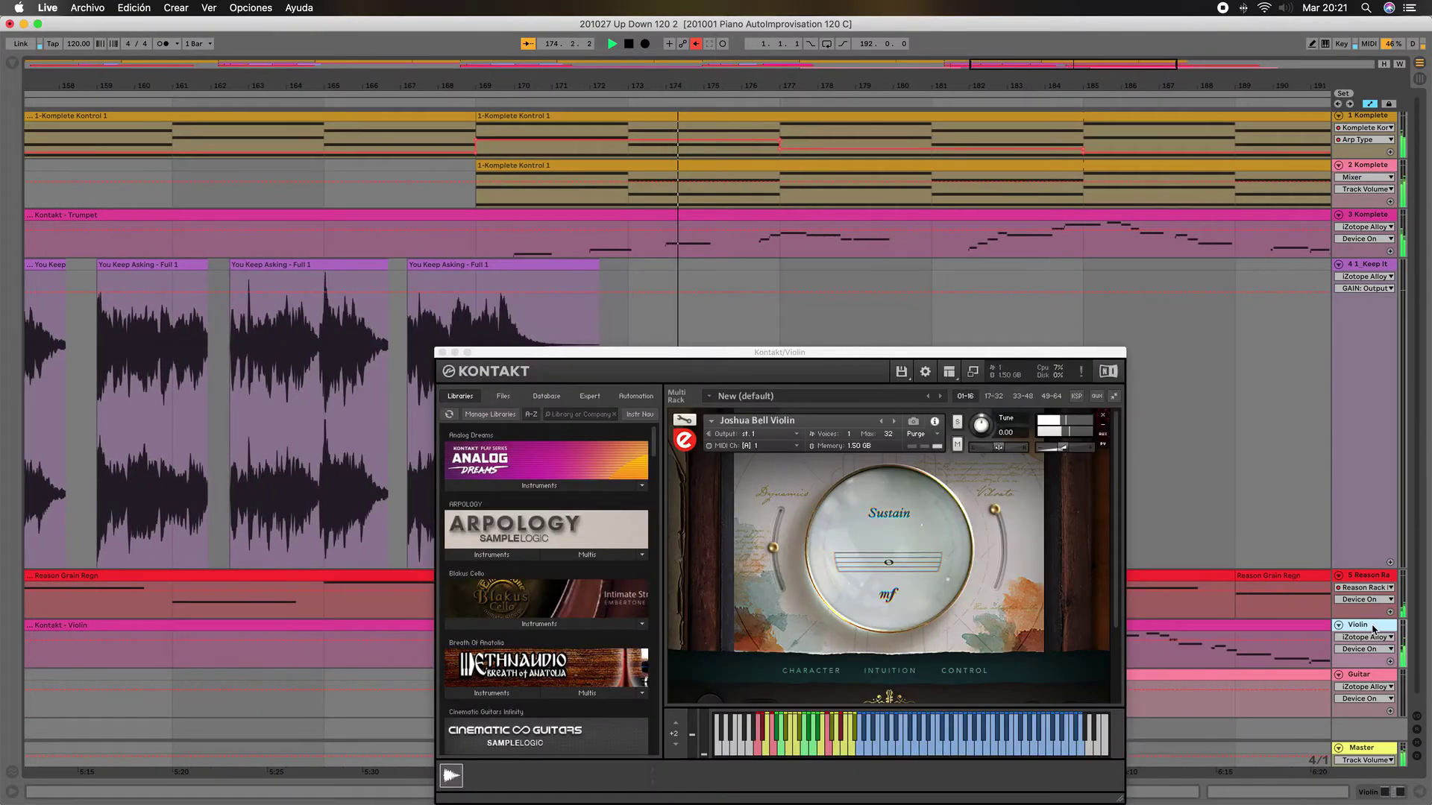
Step: View the Chapman Trumpet and Joshua Bell Violin instruments alternately, including a look at the Guitar track's plugin
click(1370, 217)
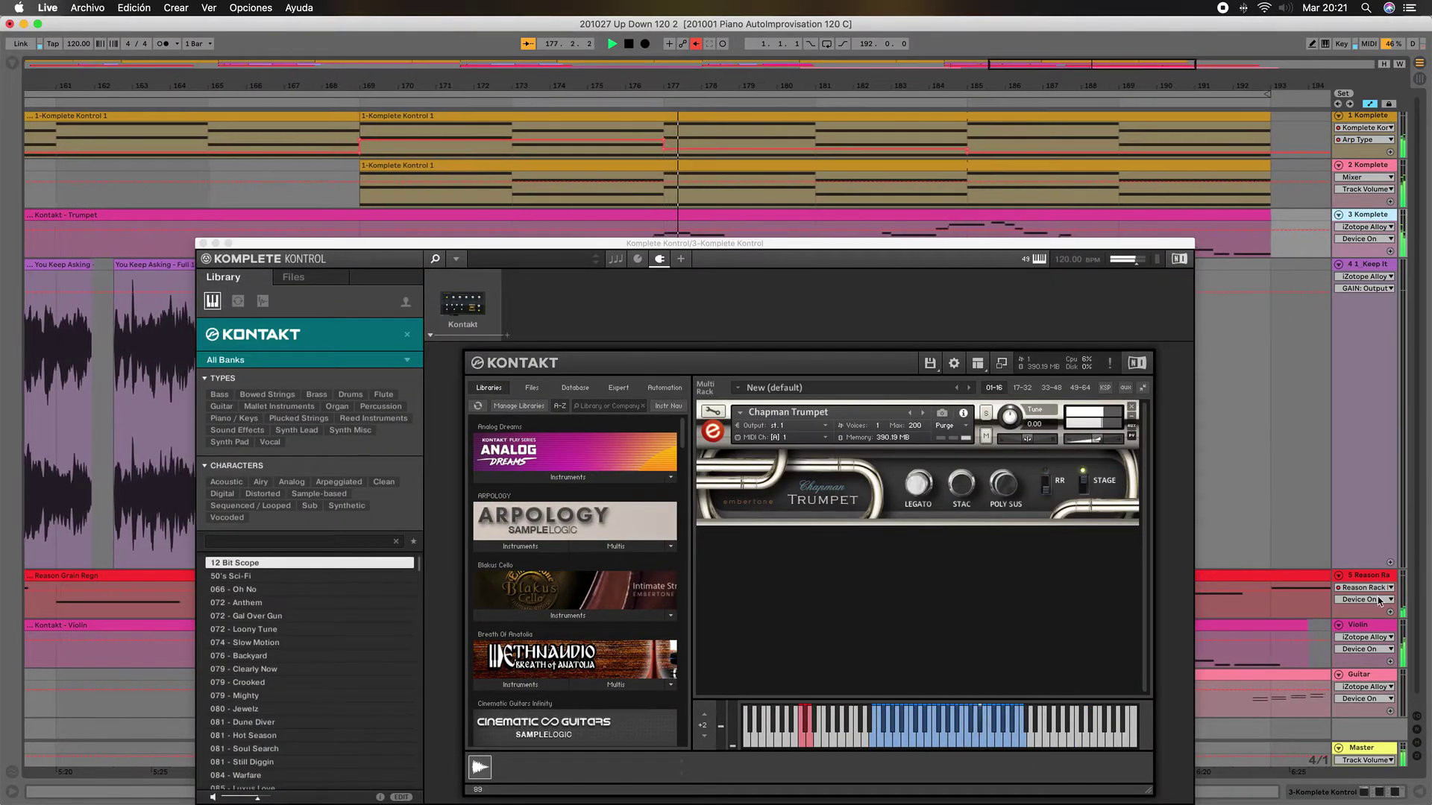
click(1365, 628)
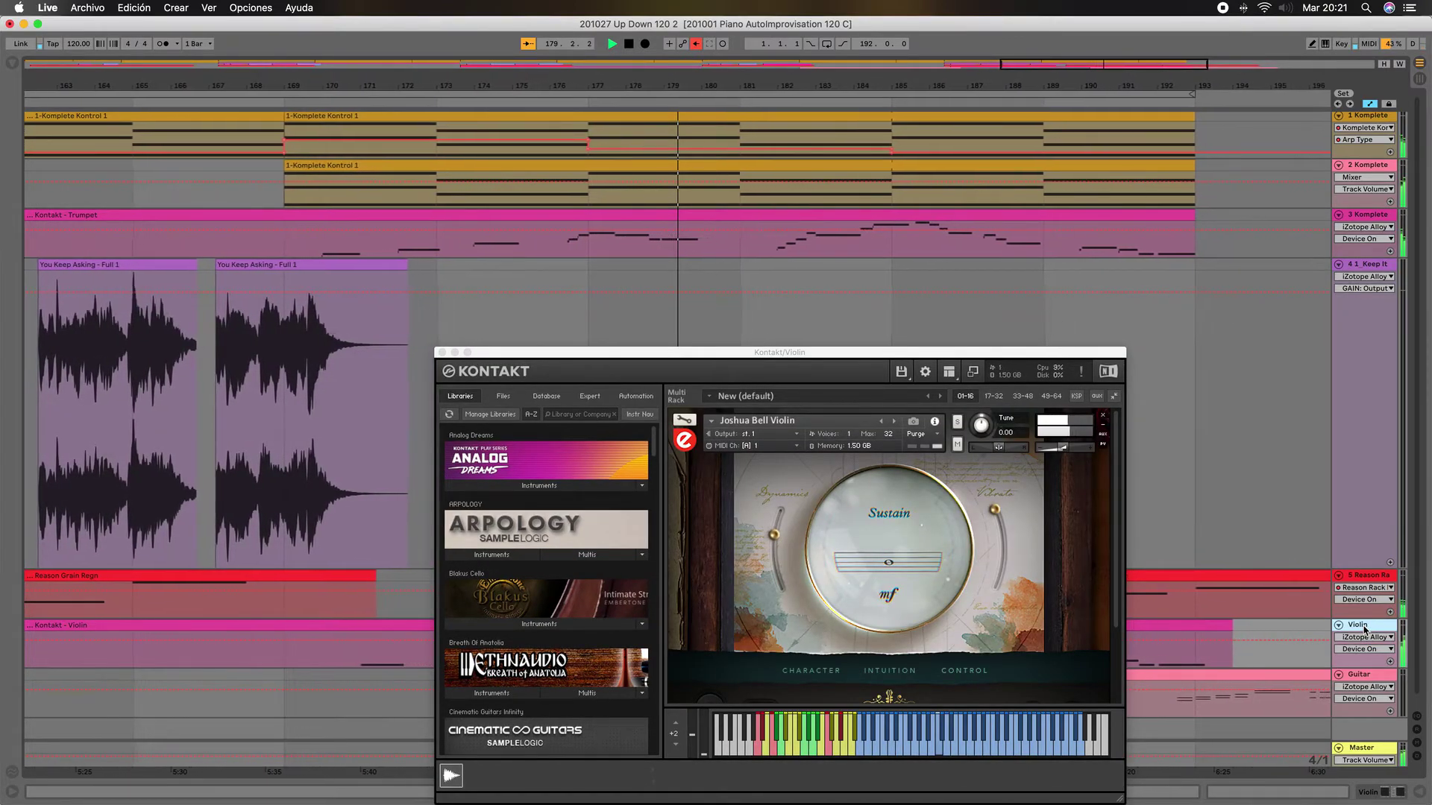
click(1367, 678)
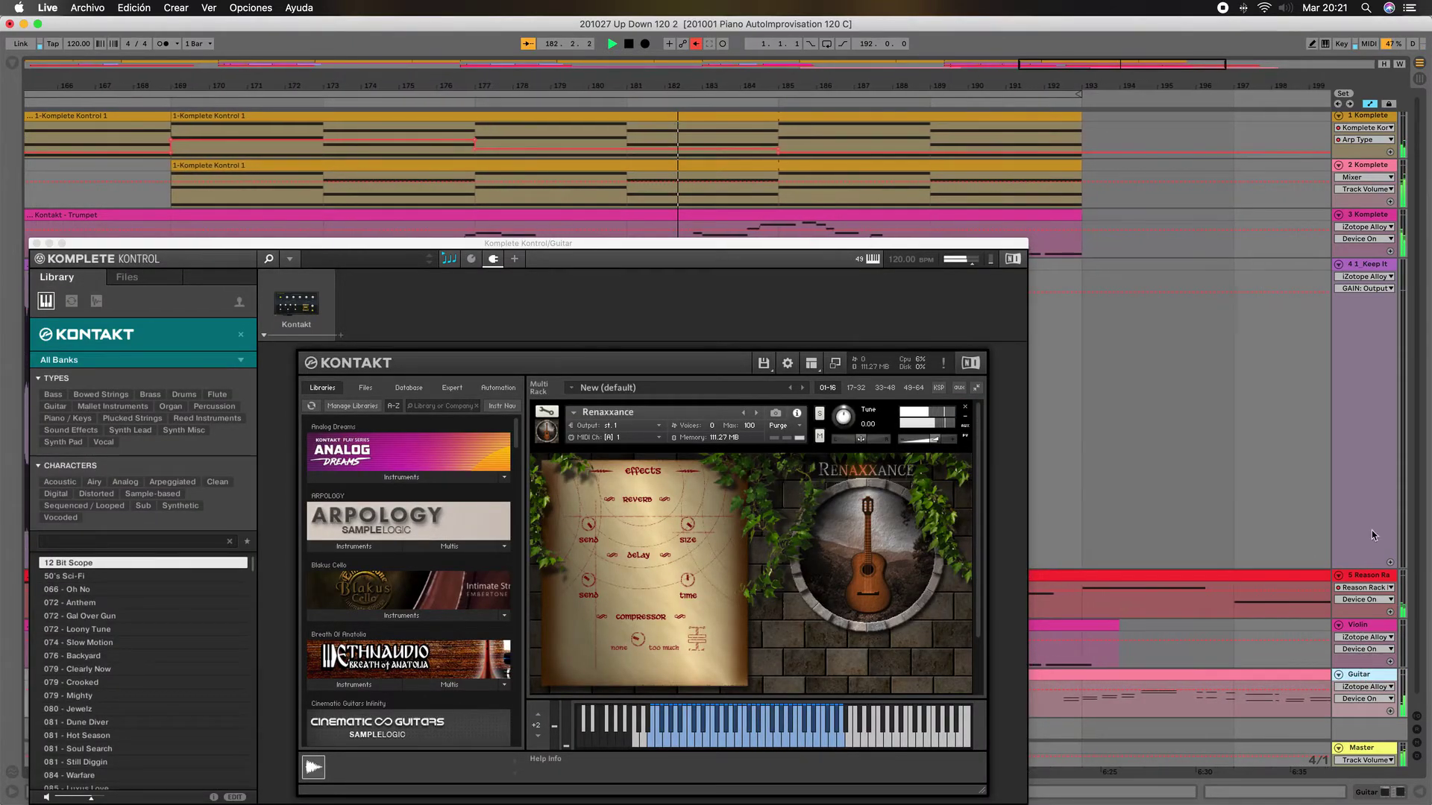
click(1367, 217)
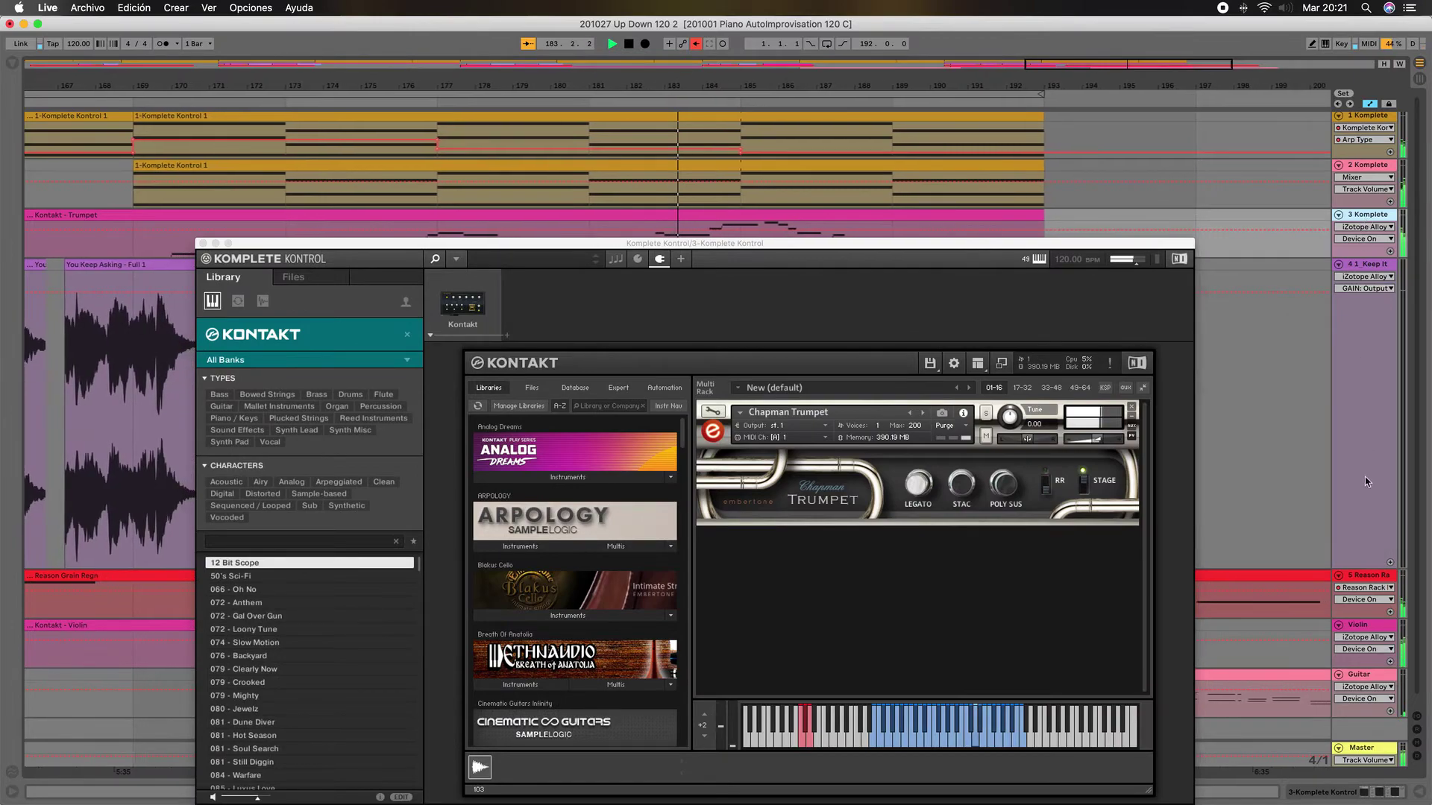
click(1370, 626)
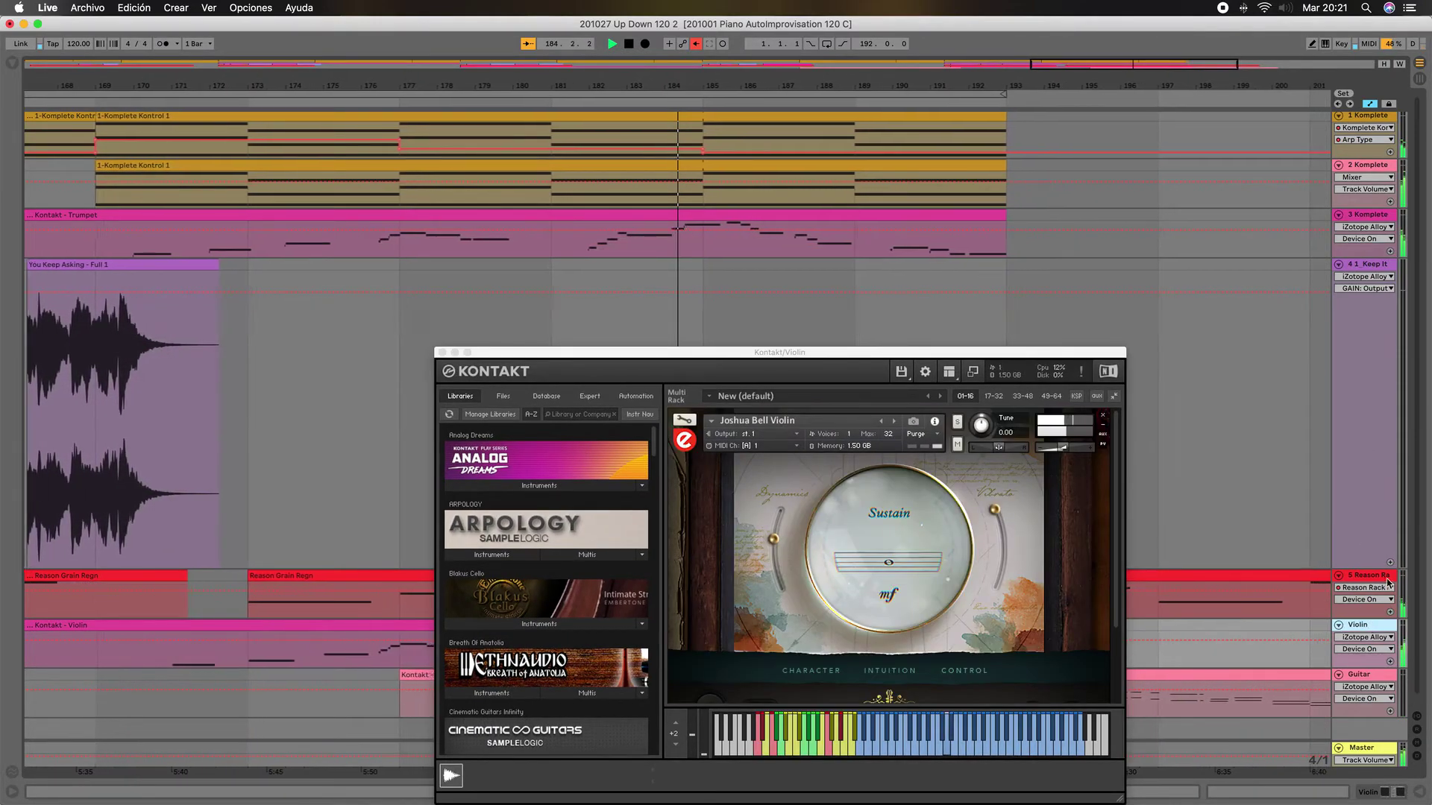
click(1360, 216)
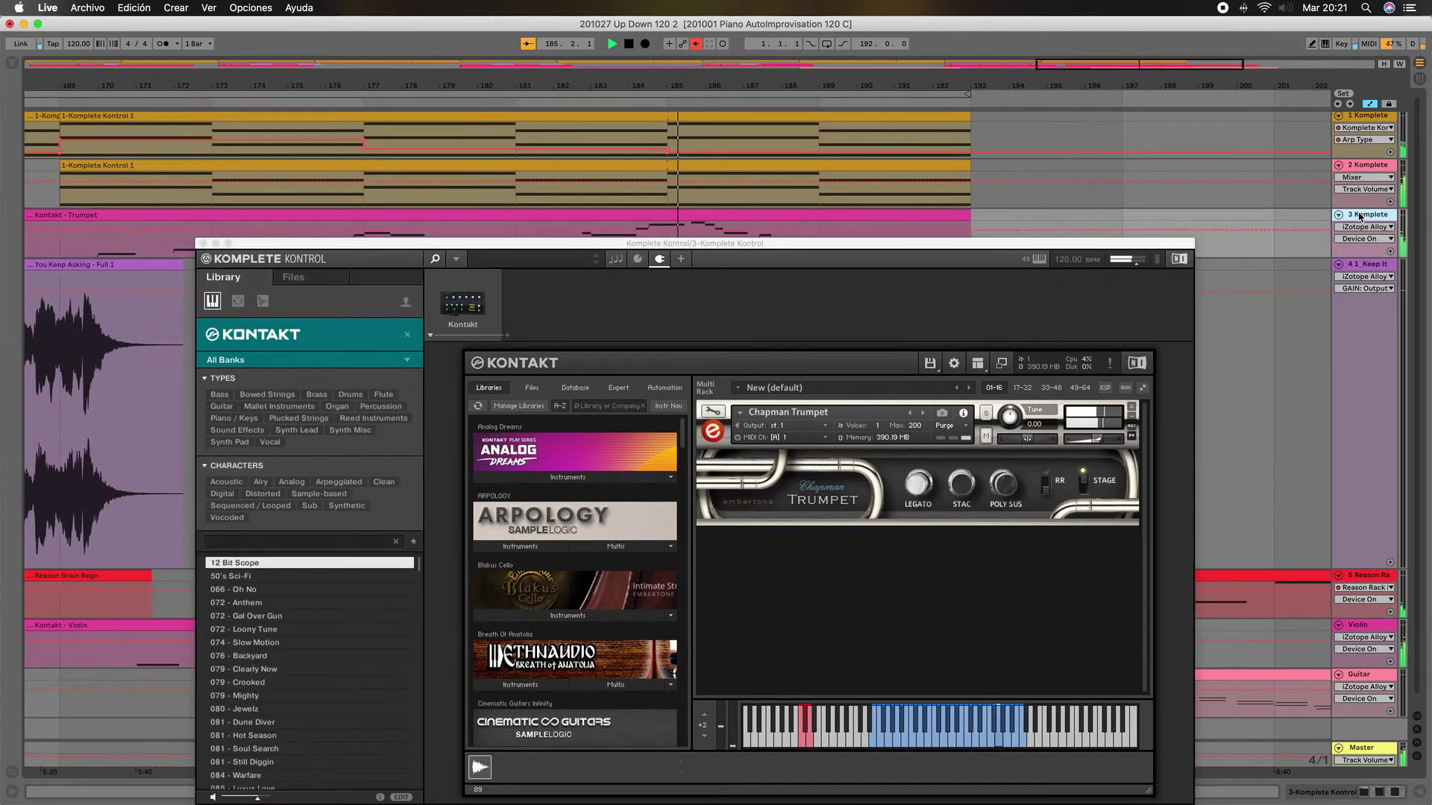
click(1362, 629)
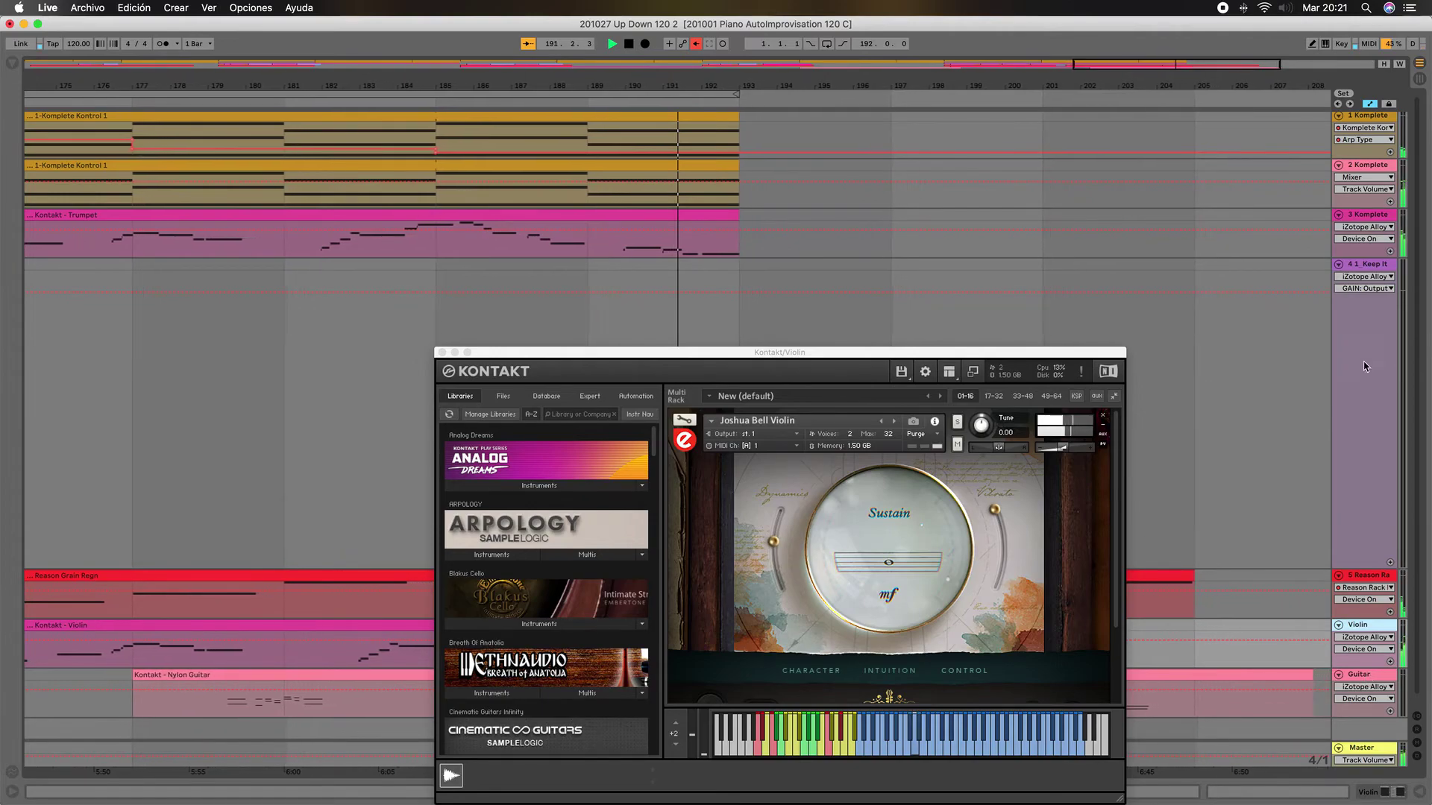
Step: Show the Guitar track's Renaxxance instrument, folding the trumpet track and unfolding it again
click(1338, 214)
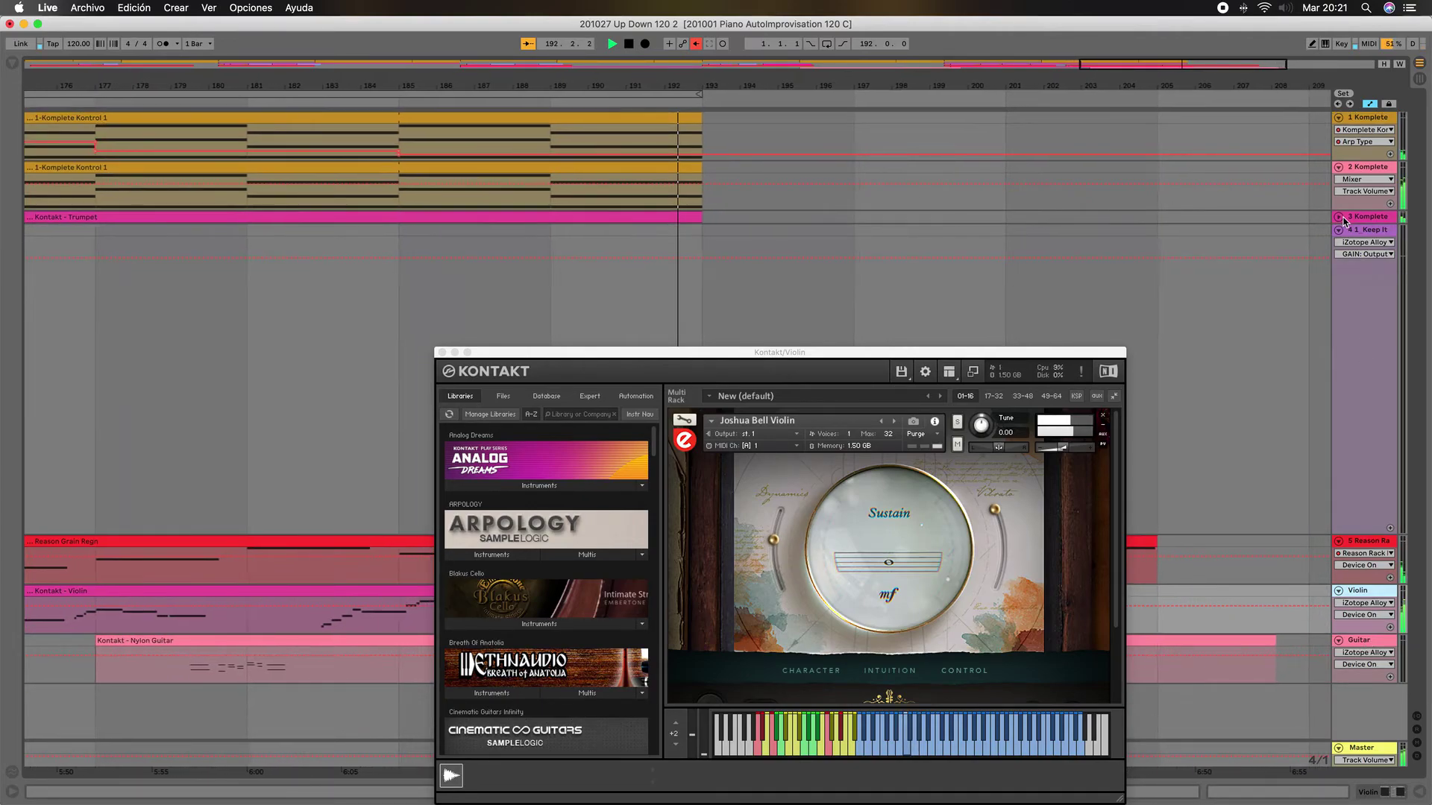
click(1387, 648)
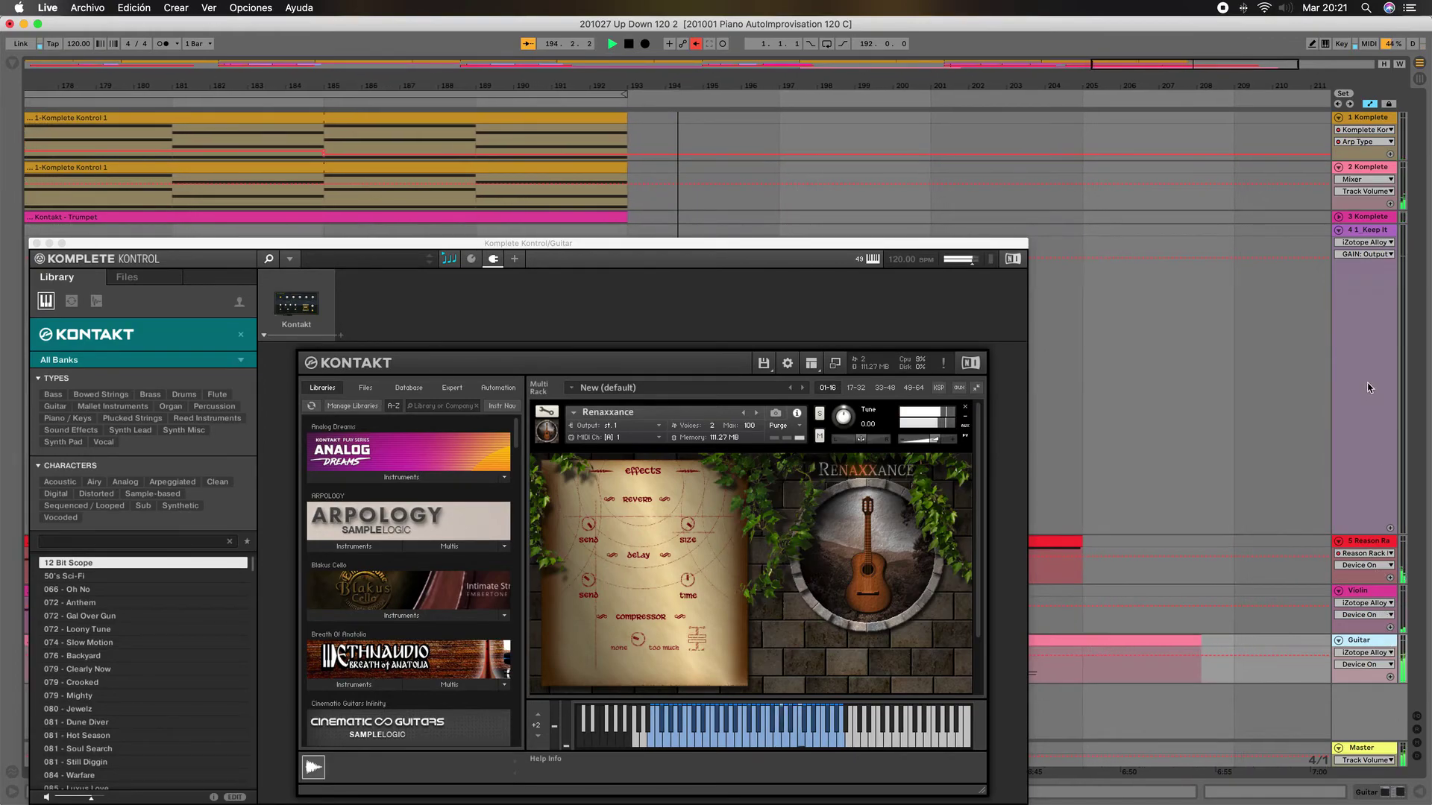
click(1339, 219)
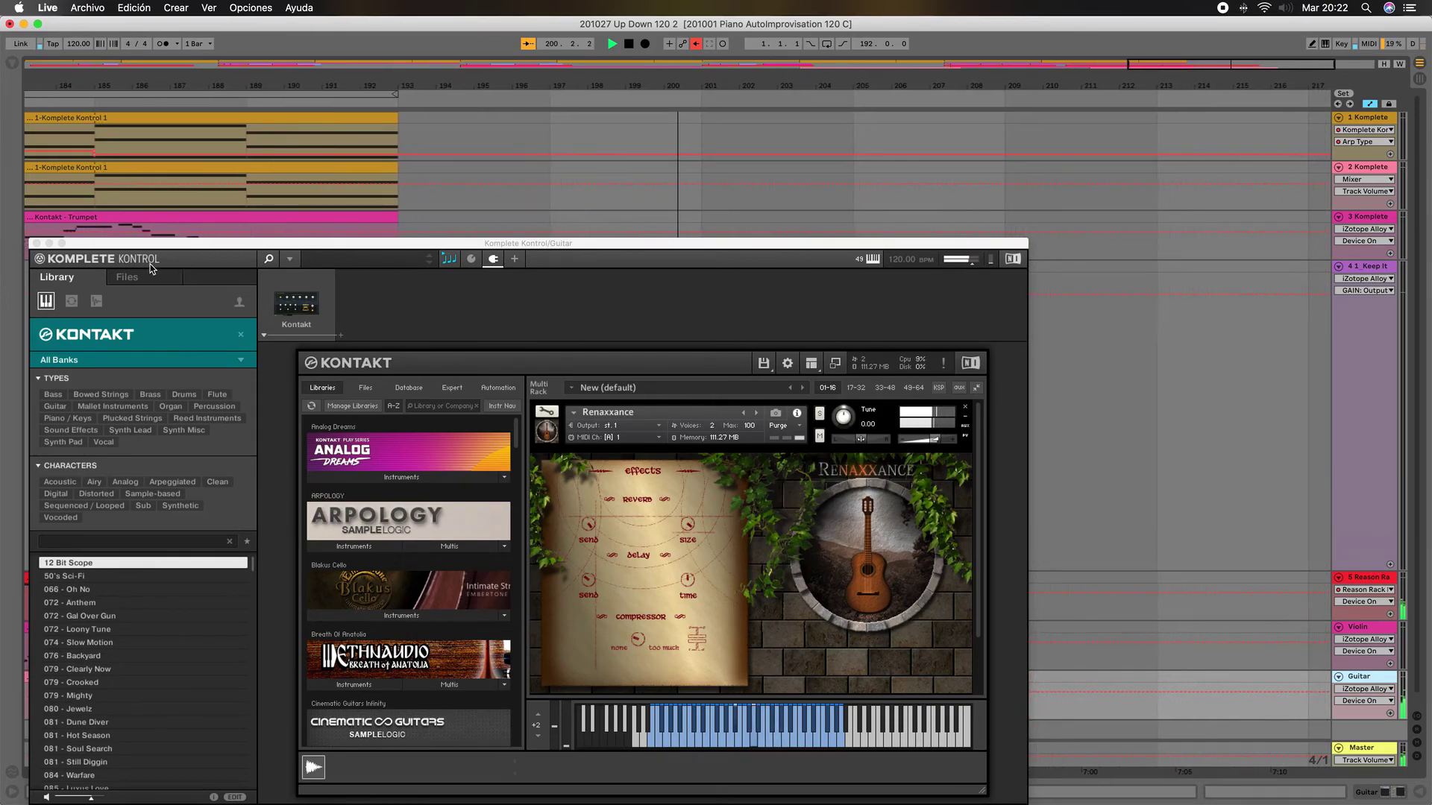
Step: Close the Guitar track's Komplete Kontrol window and show the Reason Rack plugin on the Reason Grain track
click(36, 244)
click(1363, 577)
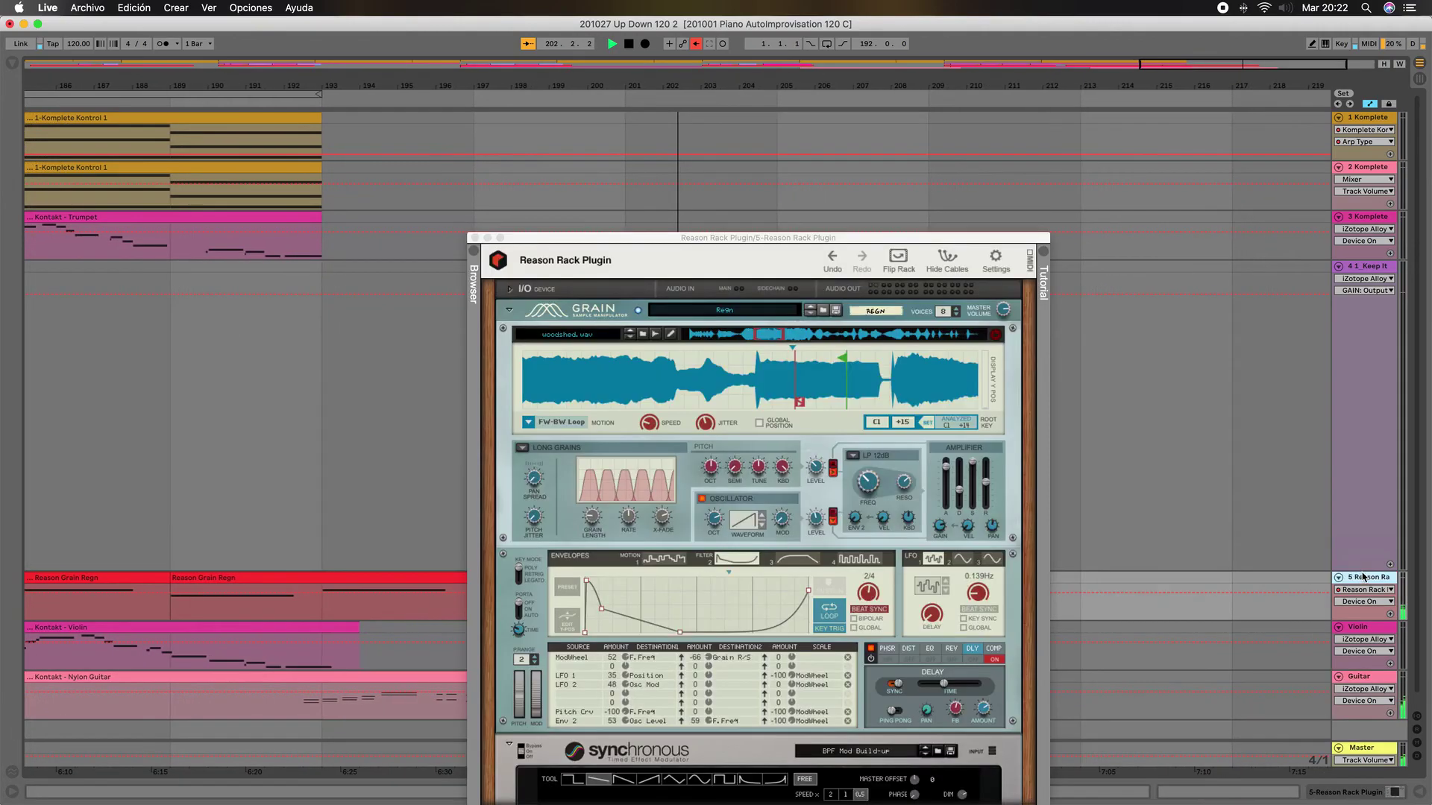